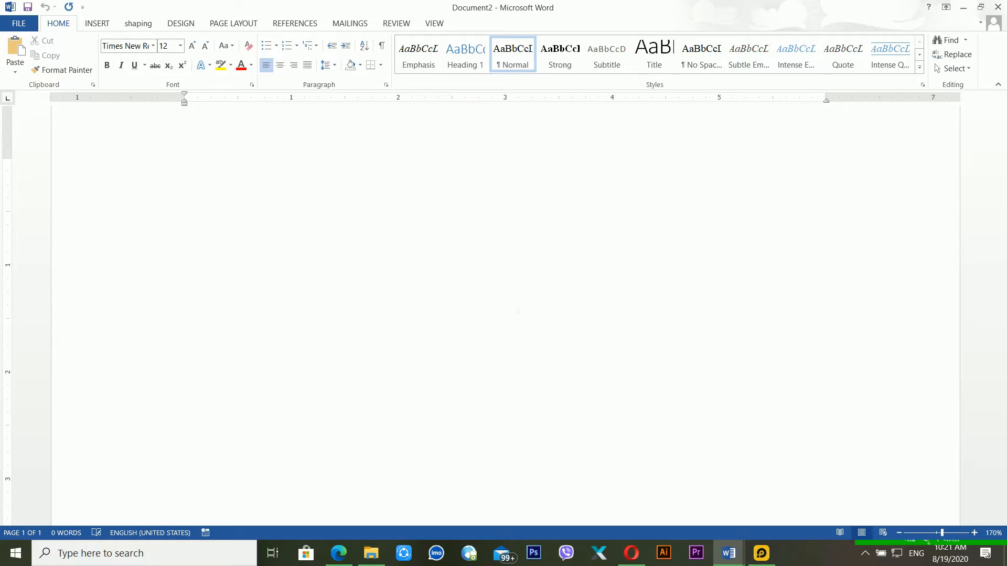
Write the sentence "Today we are going to learn most important shortcut key for MS word" at the start of the blank document
{"action": "type", "text": "Today we are goi"}
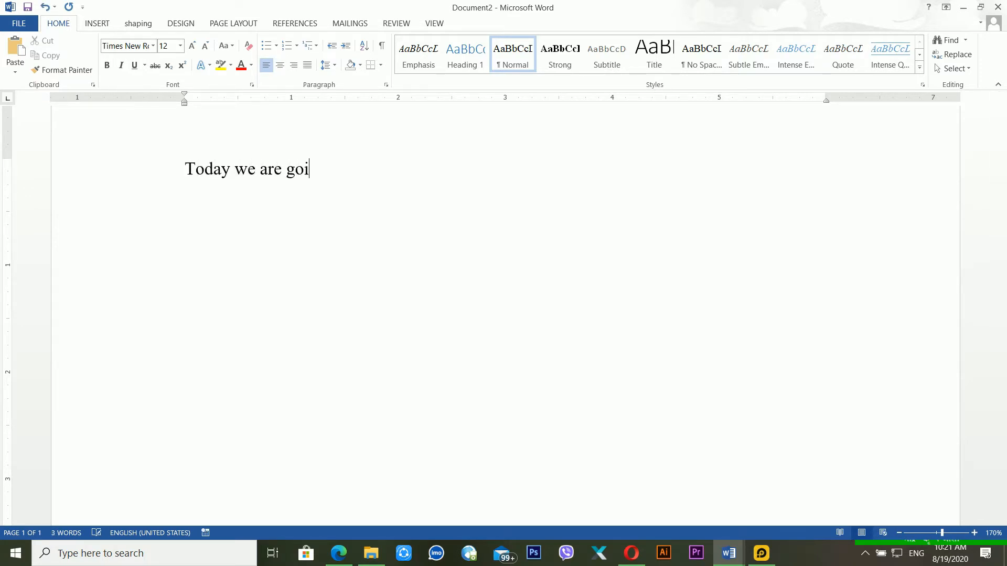
{"action": "type", "text": "ng to learn "}
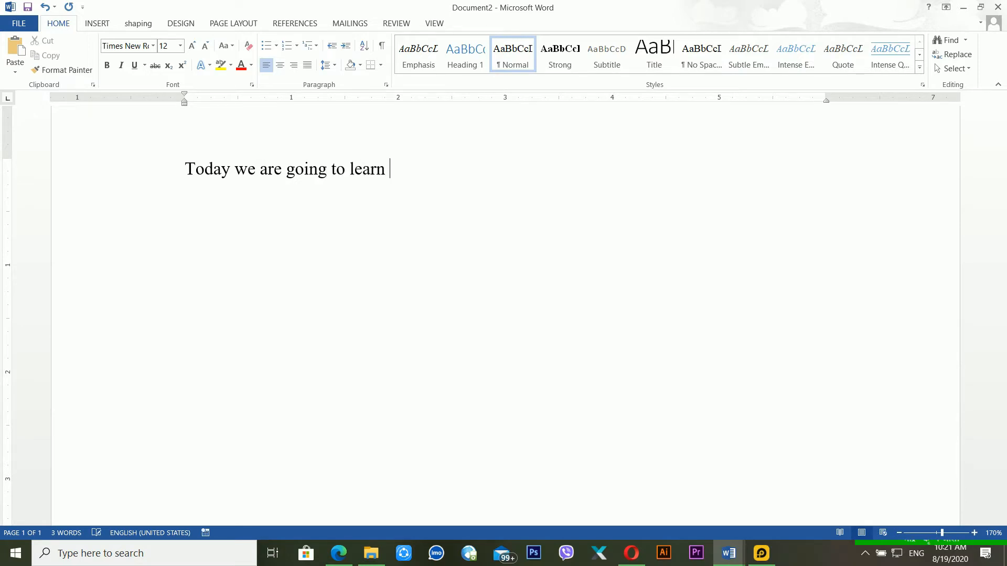
{"action": "type", "text": "most important"}
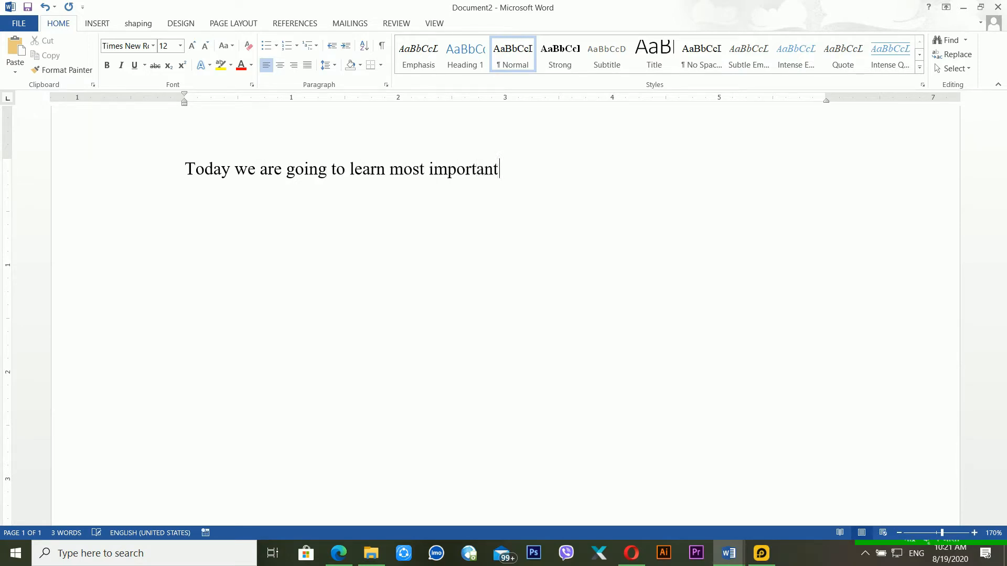
{"action": "type", "text": " shortcut key for M"}
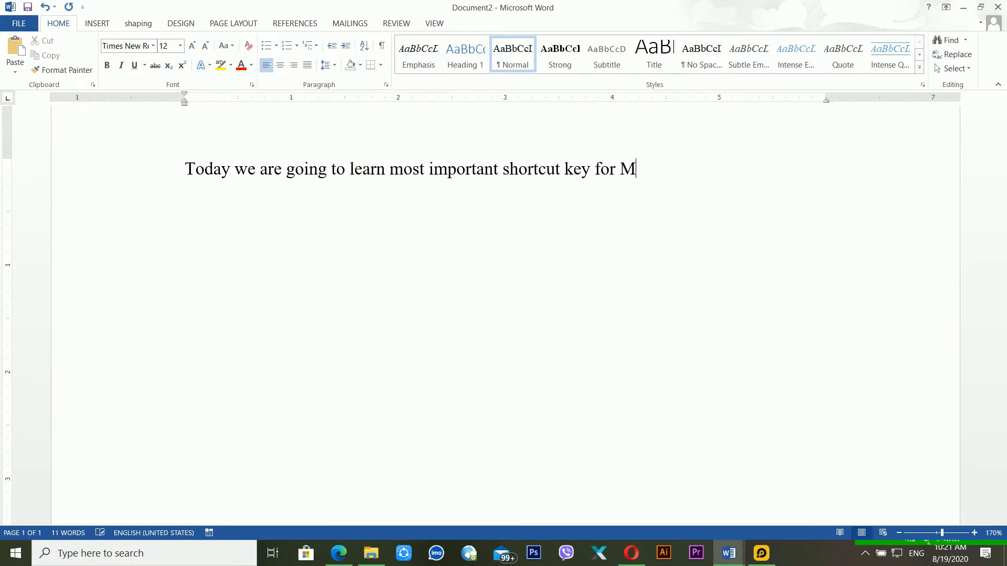
{"action": "type", "text": "S word"}
Select the whole sentence and copy it
{"action": "left_click", "coordinate": [295, 169]}
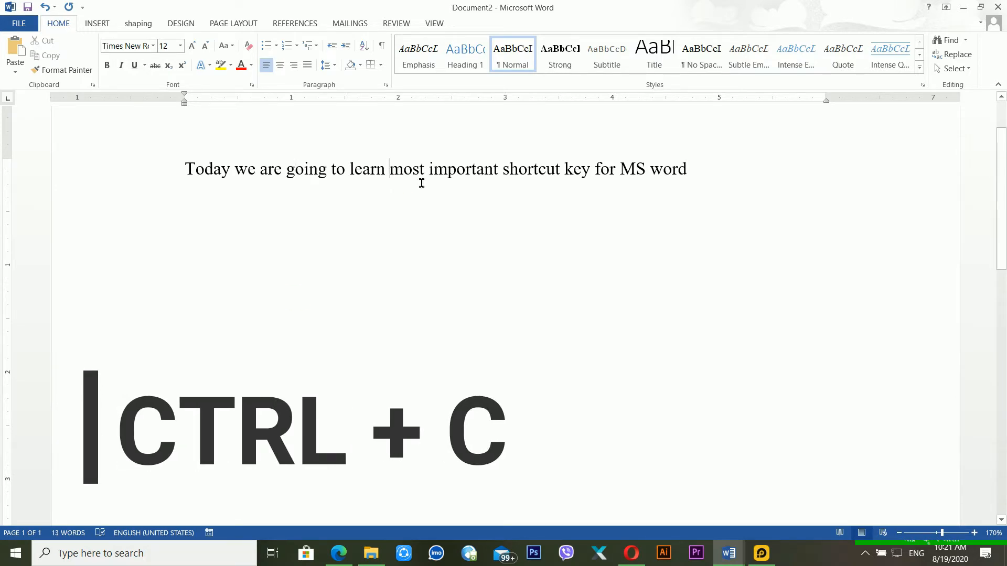
{"action": "key", "text": "Right"}
{"action": "key", "text": "shift+End"}
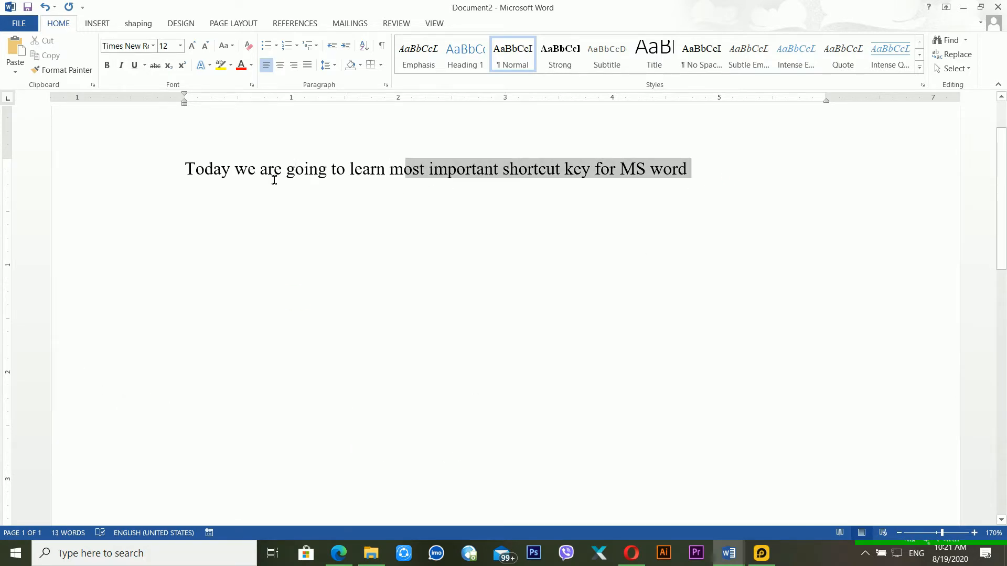
{"action": "left_click_drag", "start_coordinate": [274, 179], "coordinate": [180, 175]}
{"action": "key", "text": "ctrl+c"}
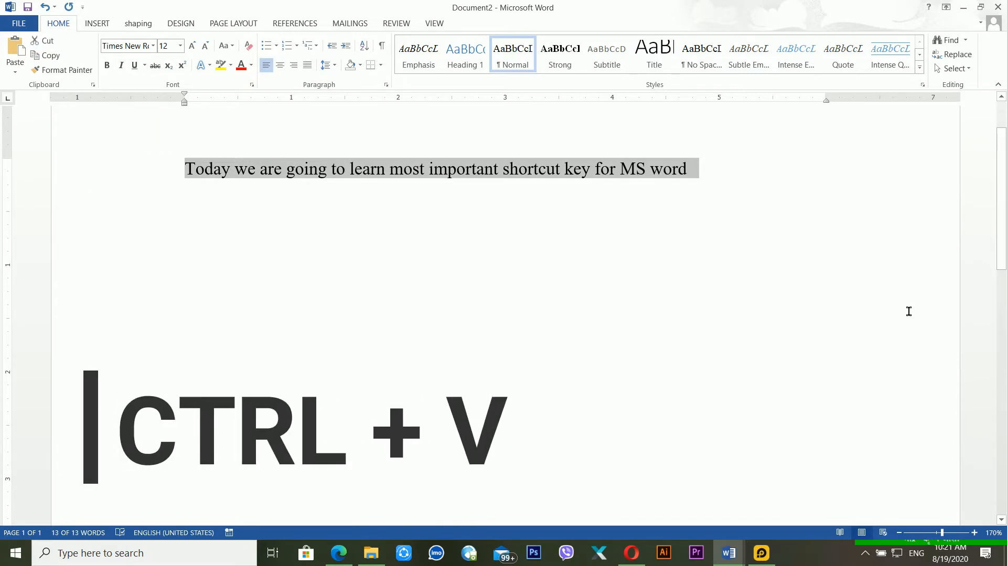
Start a new line below the sentence and paste the copied sentence six times
{"action": "left_click", "coordinate": [748, 187]}
{"action": "key", "text": "Return"}
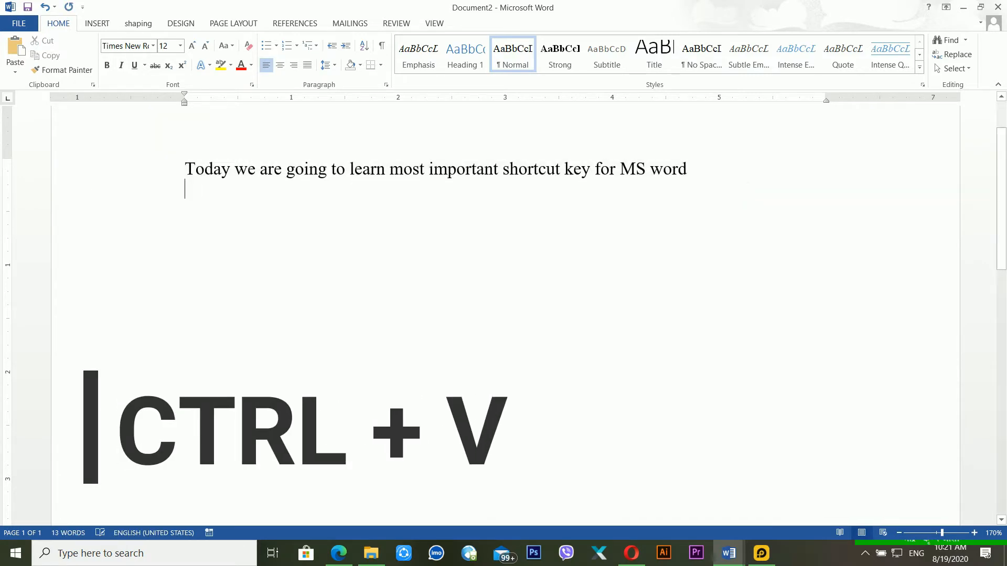
{"action": "key", "text": "ctrl+v"}
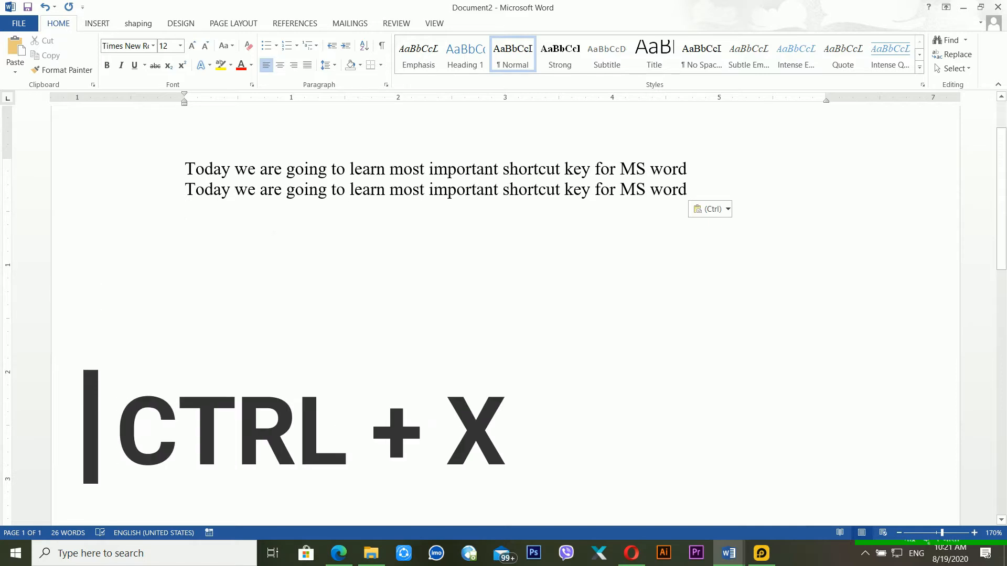
{"action": "key", "text": "ctrl+v"}
{"action": "key", "text": "ctrl+v"}
{"action": "key", "text": "ctrl+v"}
{"action": "key", "text": "ctrl+v"}
{"action": "key", "text": "ctrl+v"}
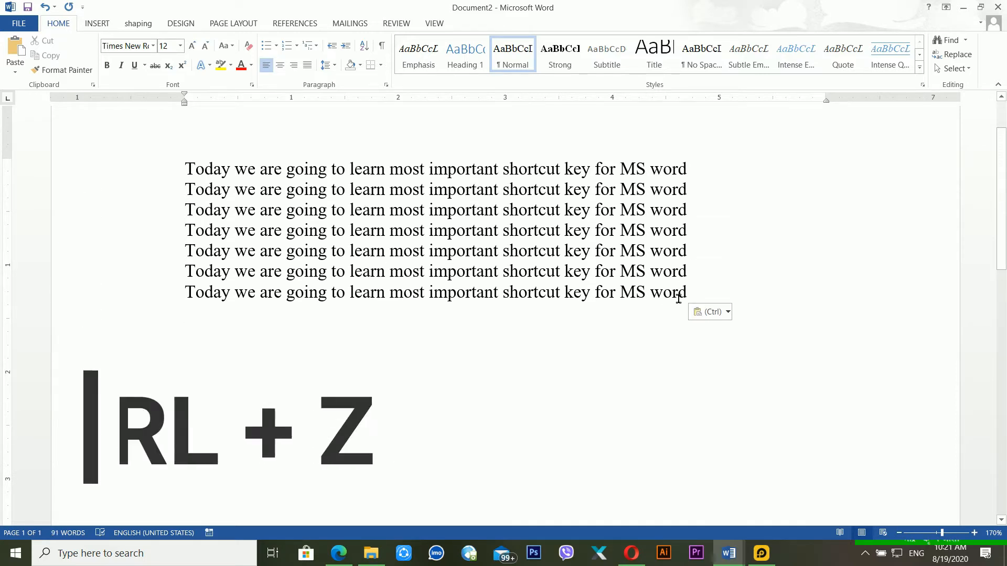
Cut the six pasted lines, undo and redo the cut, and finally undo it again
{"action": "left_click_drag", "start_coordinate": [723, 297], "coordinate": [115, 198]}
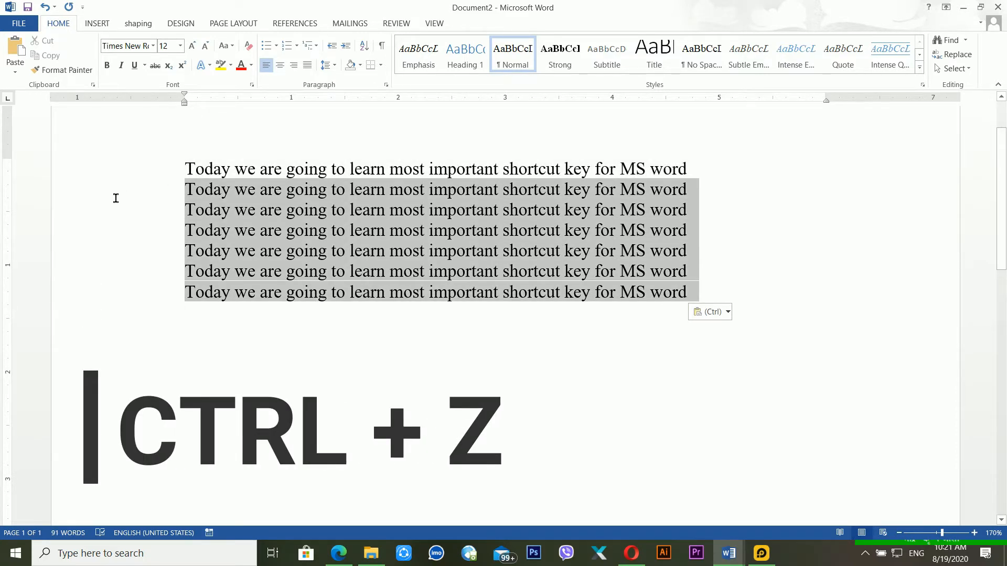
{"action": "key", "text": "ctrl+x"}
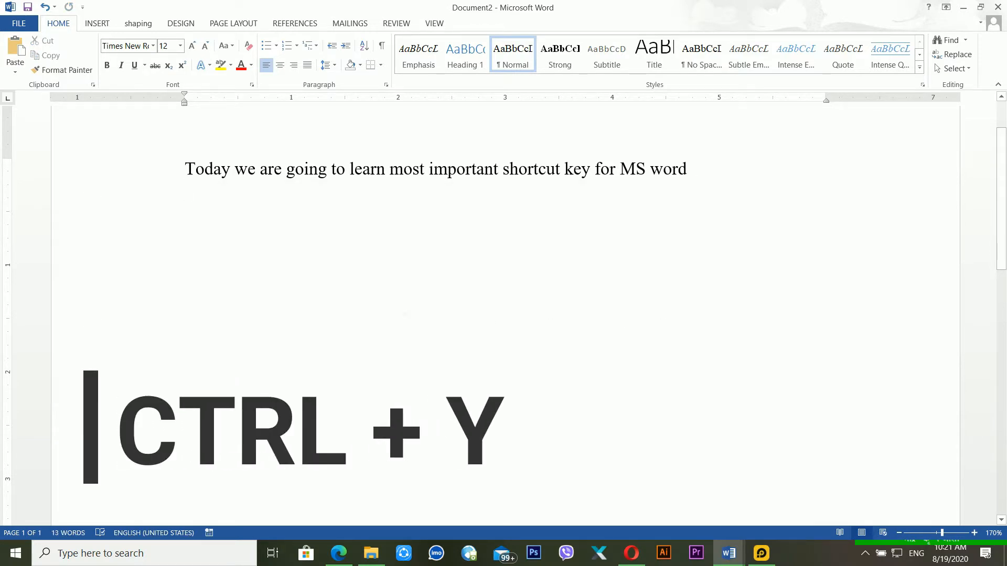
{"action": "key", "text": "ctrl+y"}
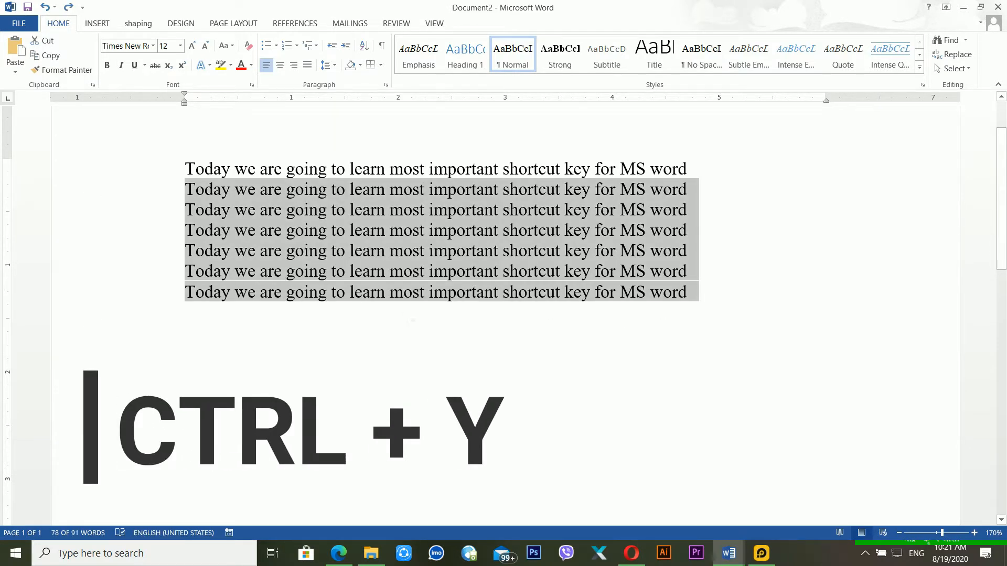
{"action": "key", "text": "ctrl+y"}
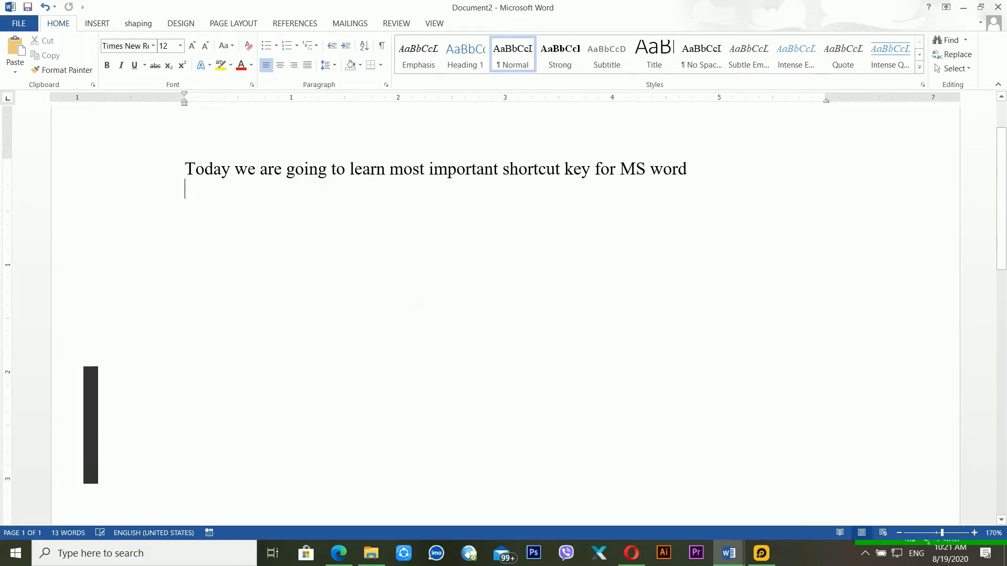
{"action": "key", "text": "ctrl+z"}
{"action": "left_click", "coordinate": [504, 292]}
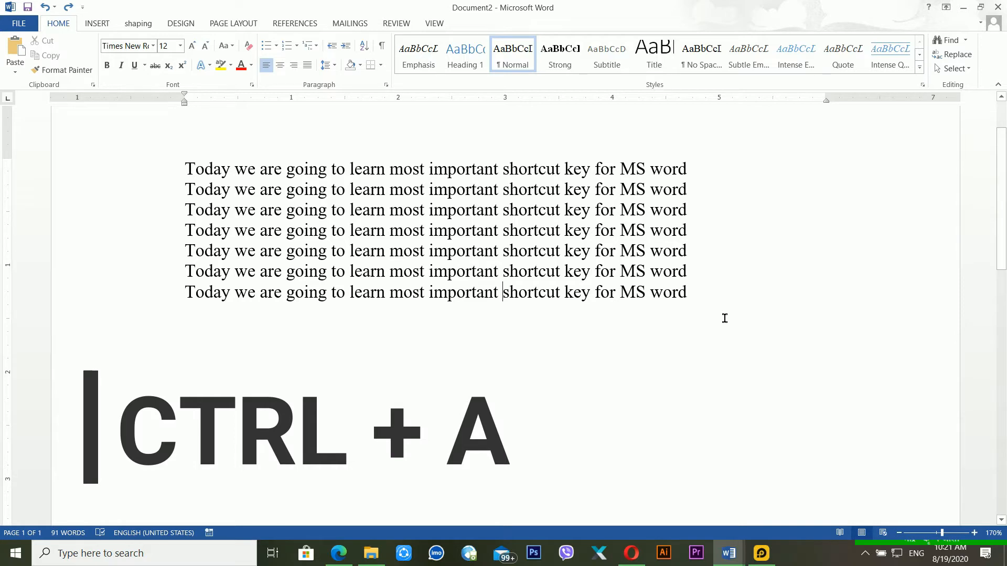
Select all the text, clear the selection, and add an empty line and two page breaks after the last sentence
{"action": "key", "text": "ctrl+a"}
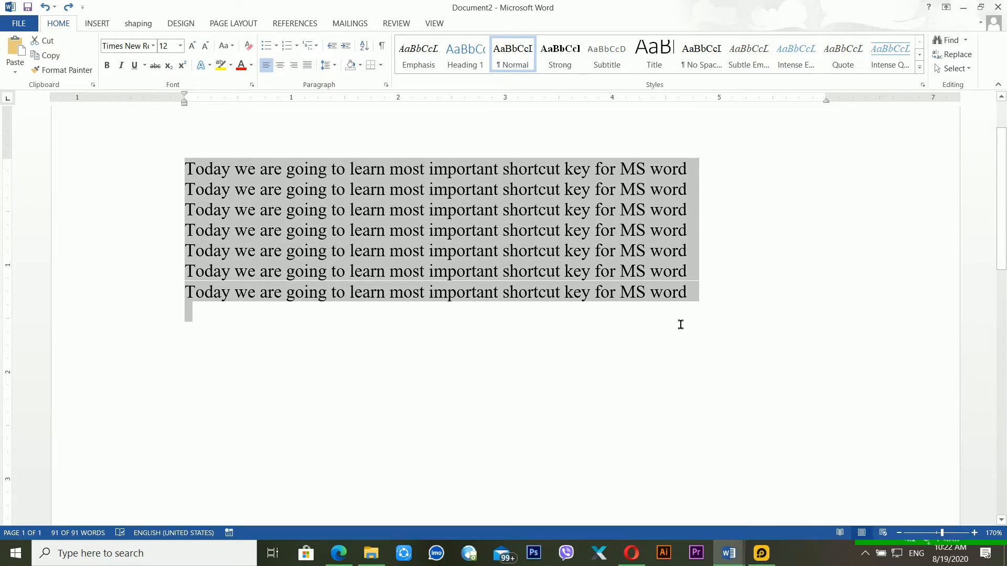
{"action": "key", "text": "Right"}
{"action": "key", "text": "Return"}
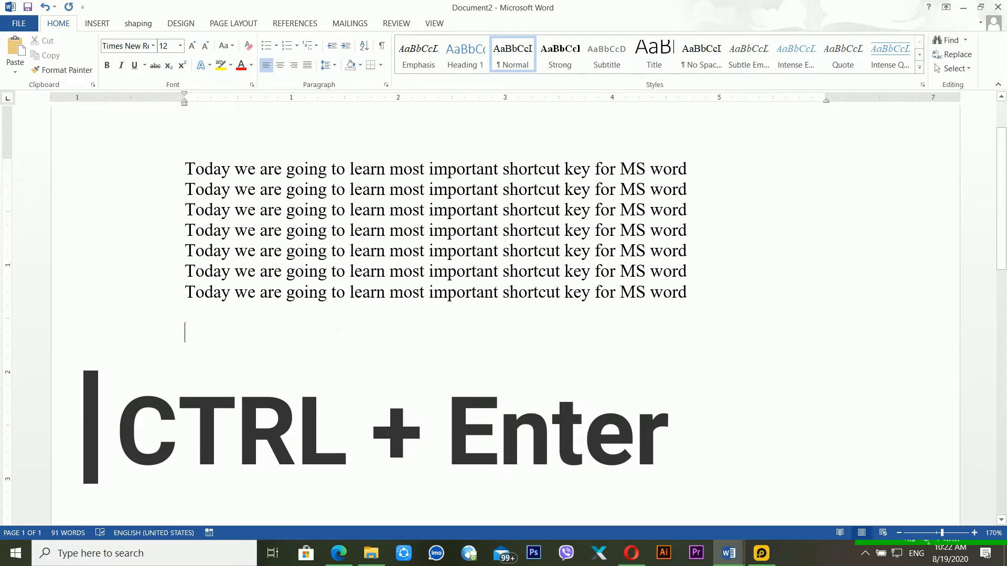
{"action": "key", "text": "ctrl+Return"}
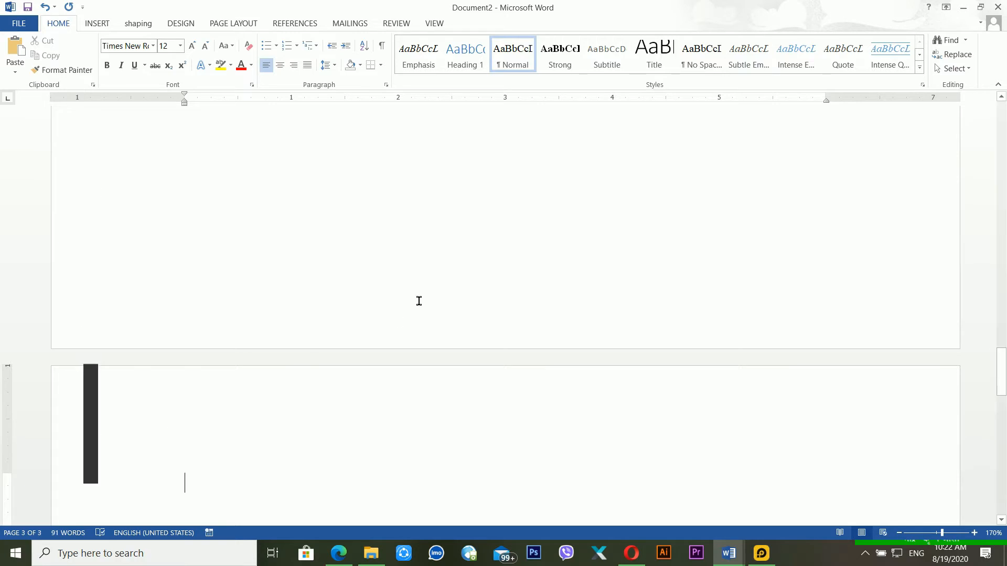
Jump to page 1 with Go To and close the dialog
{"action": "scroll", "coordinate": [418, 301], "scroll_direction": "up", "scroll_amount": 15}
{"action": "scroll", "coordinate": [419, 290], "scroll_direction": "down", "scroll_amount": 5}
{"action": "scroll", "coordinate": [476, 347], "scroll_direction": "down", "scroll_amount": 10}
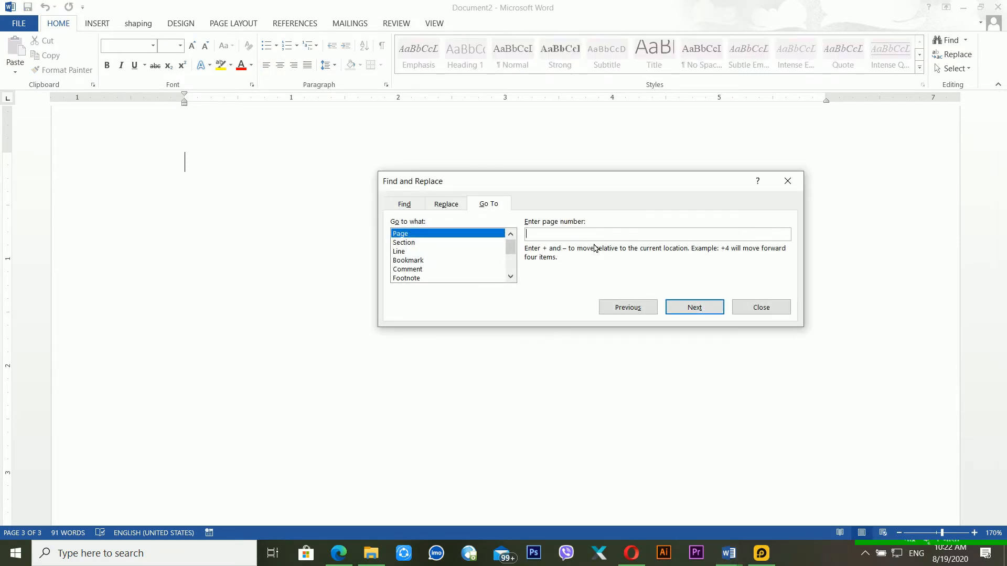
{"action": "type", "text": "1"}
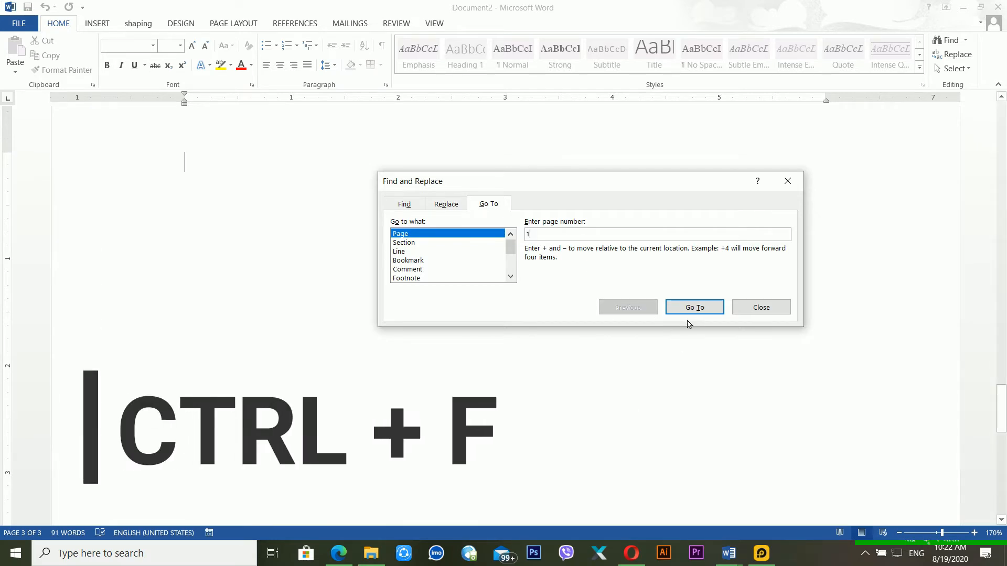
{"action": "left_click", "coordinate": [693, 308]}
{"action": "left_click", "coordinate": [777, 307]}
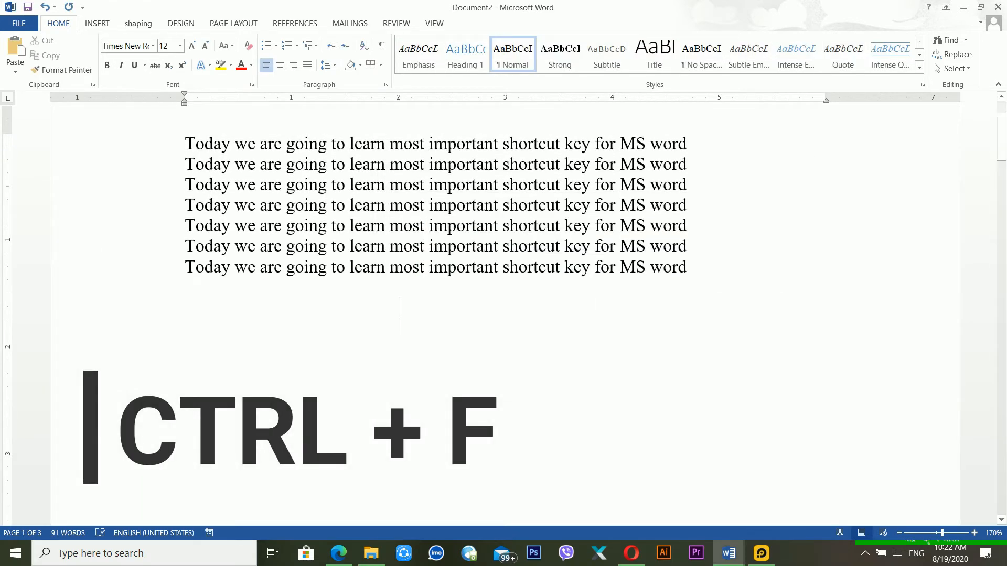
Search the document for "we" and close the search pane
{"action": "key", "text": "ctrl+f"}
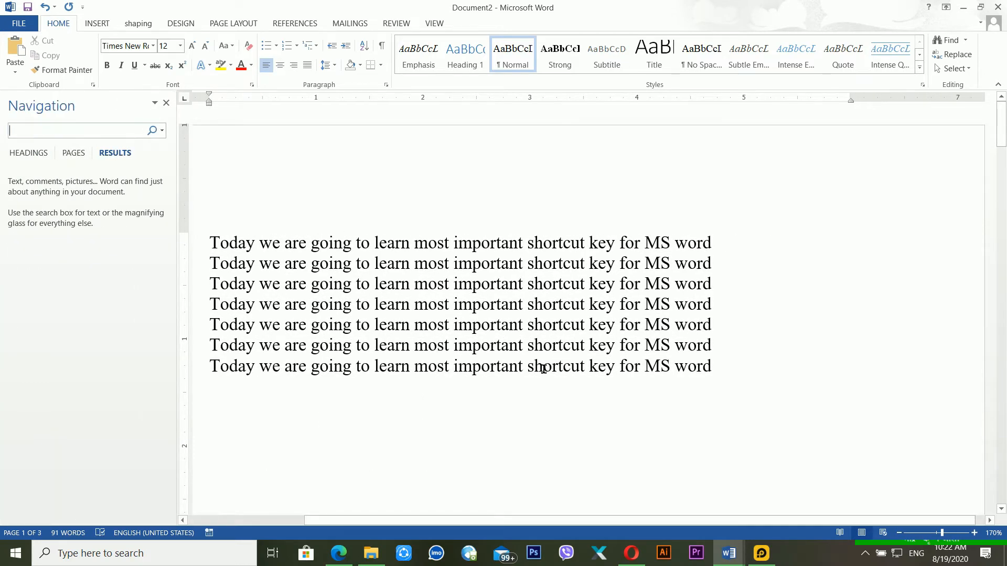
{"action": "type", "text": "we"}
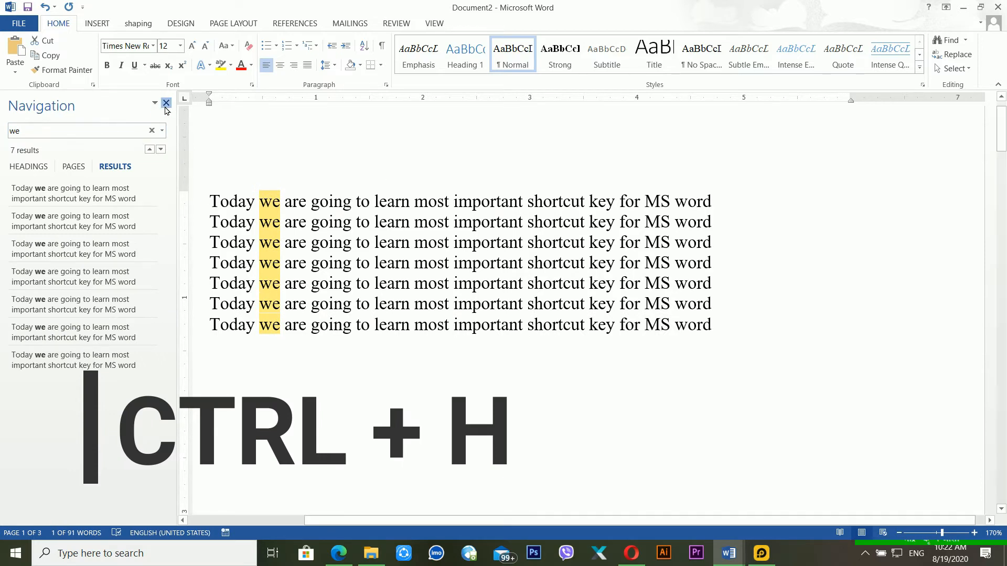
{"action": "left_click", "coordinate": [166, 103]}
Replace every "we" in the document with "they" and close the Find and Replace dialog
{"action": "left_click", "coordinate": [164, 163]}
{"action": "key", "text": "ctrl+h"}
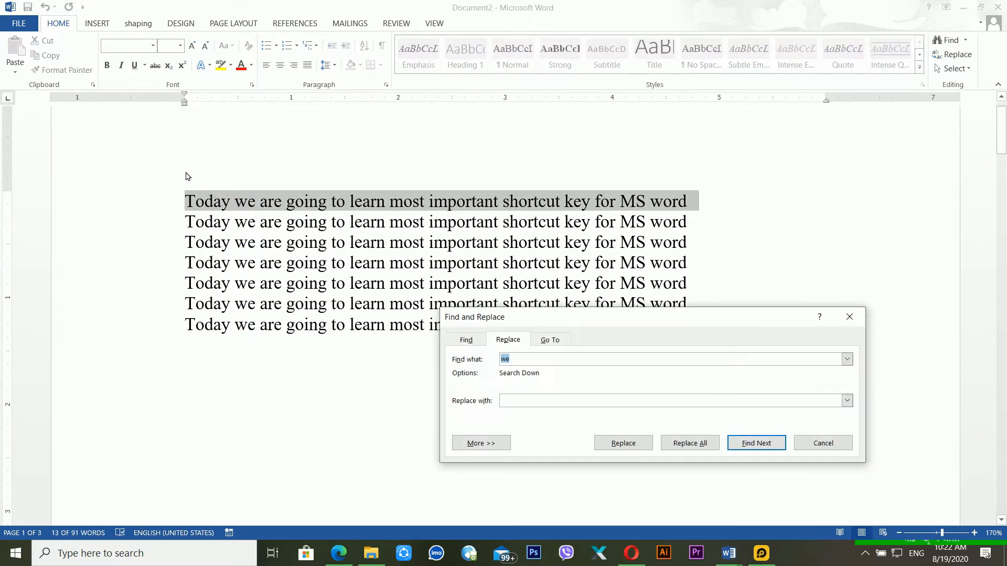
{"action": "left_click", "coordinate": [522, 399]}
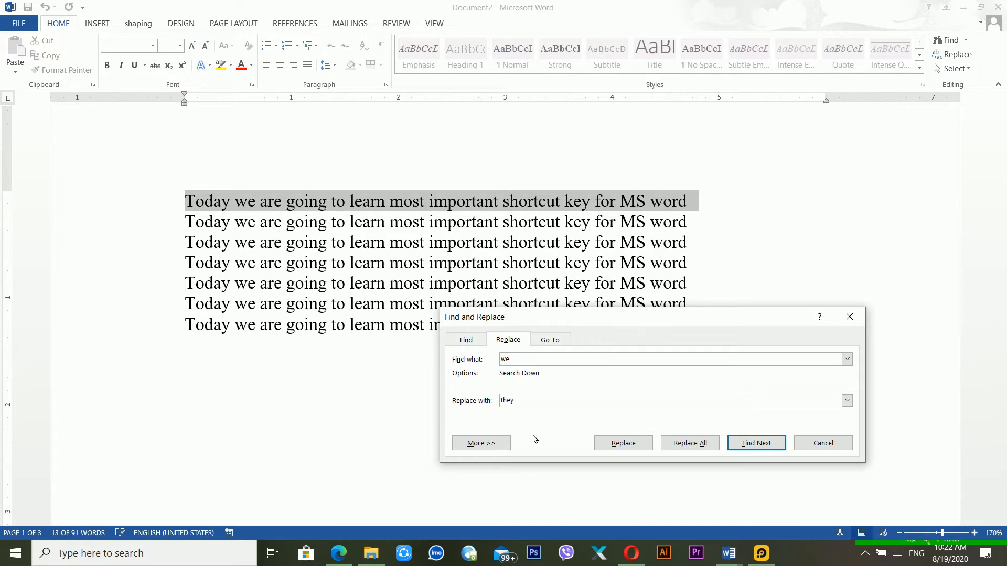
{"action": "left_click", "coordinate": [623, 444]}
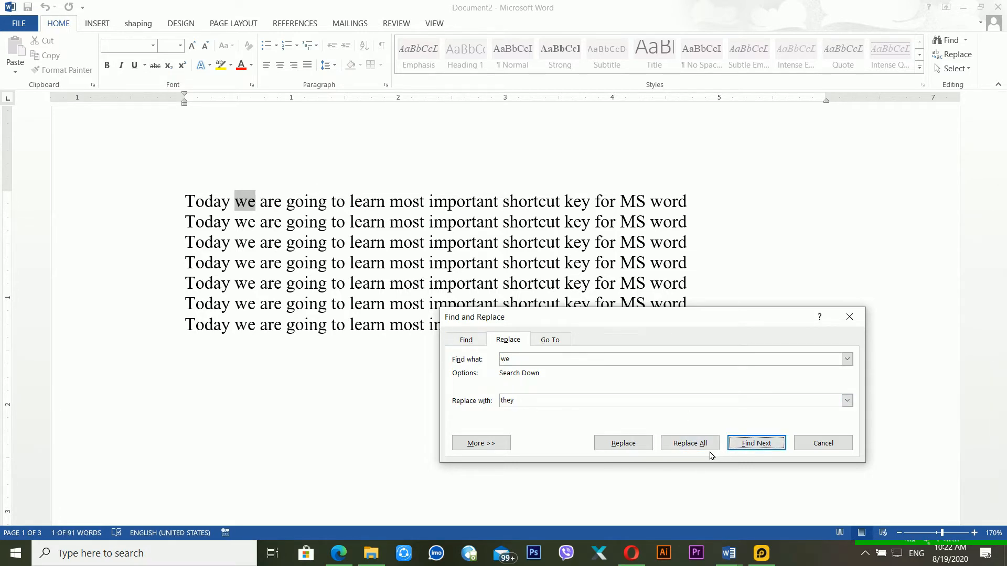
{"action": "left_click", "coordinate": [693, 445]}
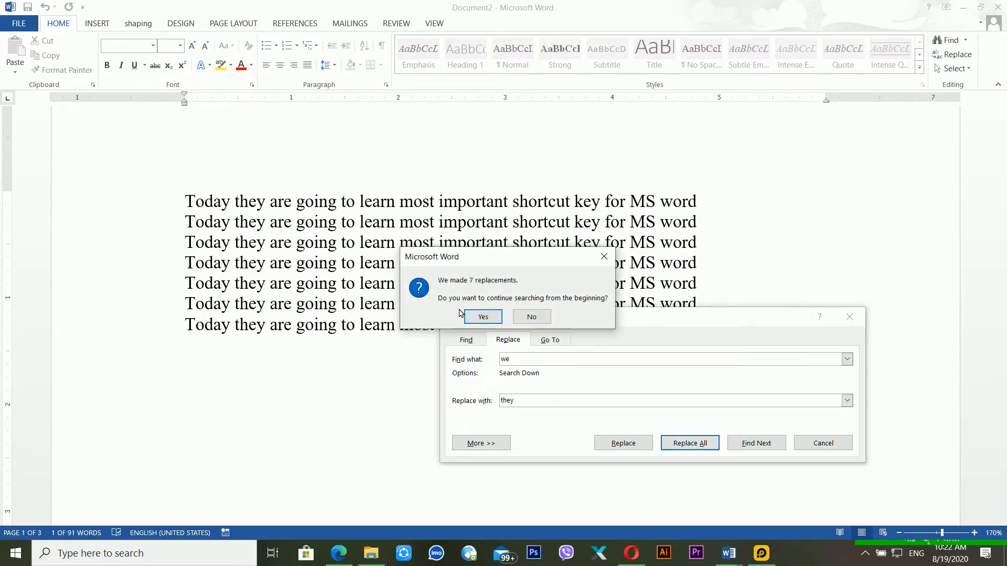
{"action": "left_click", "coordinate": [483, 317]}
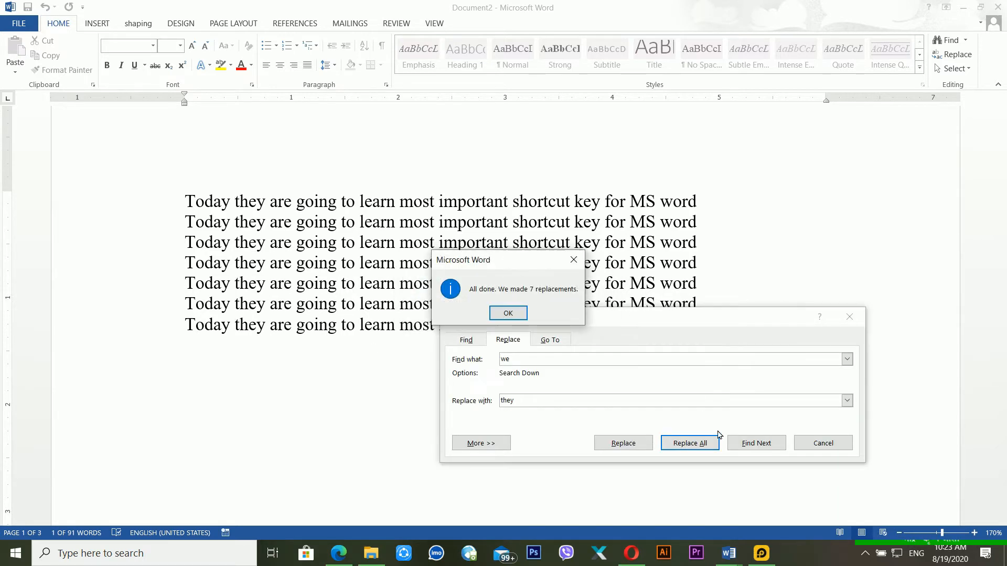
{"action": "key", "text": "Return"}
{"action": "left_click", "coordinate": [821, 445]}
{"action": "left_click", "coordinate": [477, 284]}
Select the first sentence line and enlarge its font size to 24
{"action": "scroll", "coordinate": [624, 349], "scroll_direction": "down", "scroll_amount": 2}
{"action": "scroll", "coordinate": [636, 346], "scroll_direction": "up", "scroll_amount": 3}
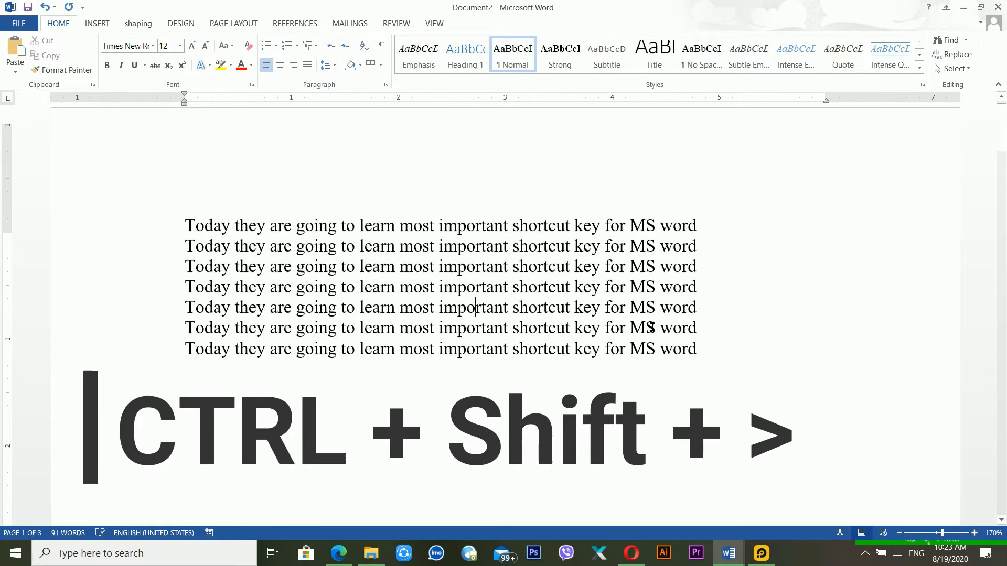
{"action": "left_click_drag", "start_coordinate": [710, 257], "coordinate": [108, 248]}
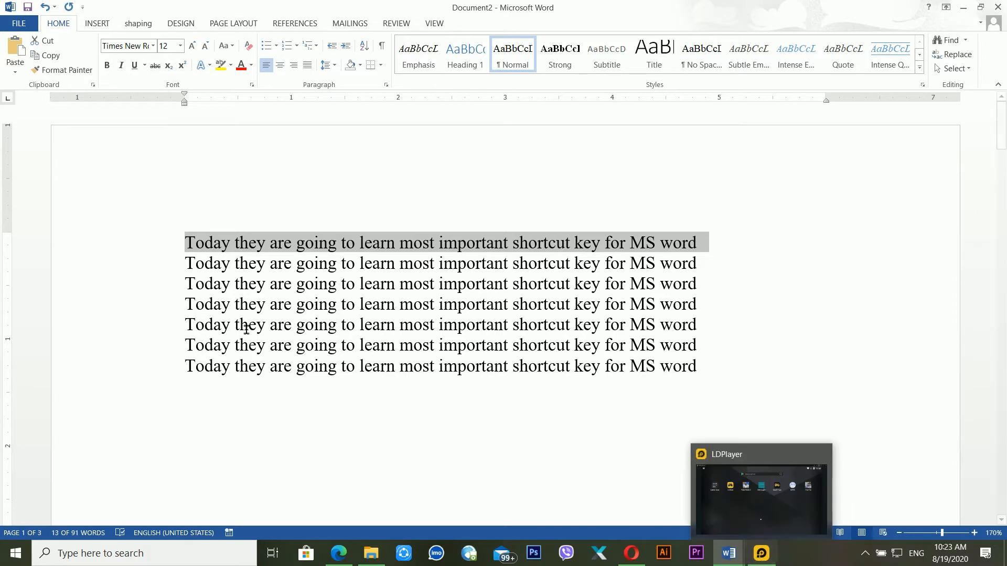
{"action": "left_click", "coordinate": [722, 251]}
{"action": "left_click", "coordinate": [128, 231]}
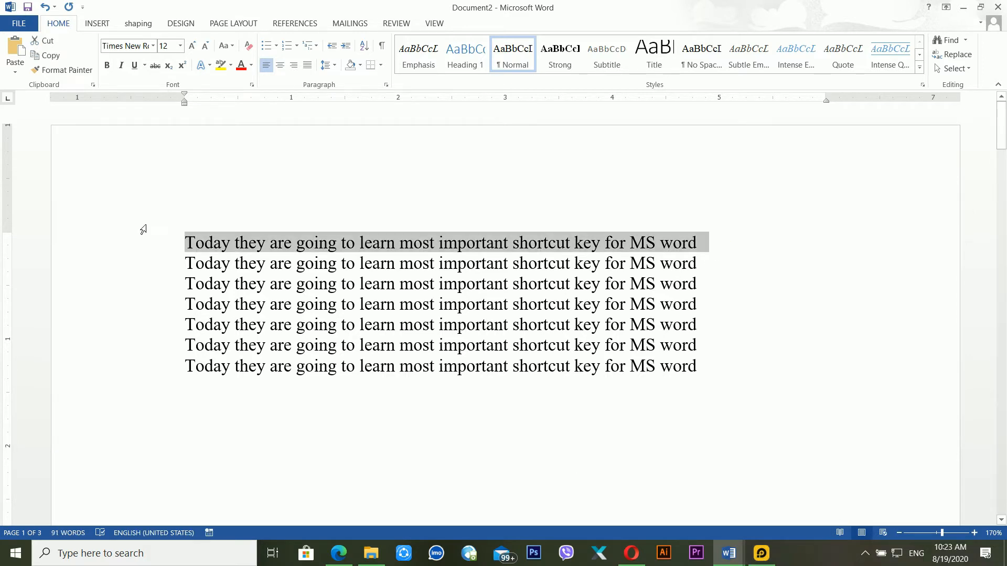
{"action": "key", "text": "ctrl+shift+period"}
{"action": "key", "text": "ctrl+shift+period"}
{"action": "key", "text": "ctrl+shift+period"}
{"action": "key", "text": "ctrl+shift+period"}
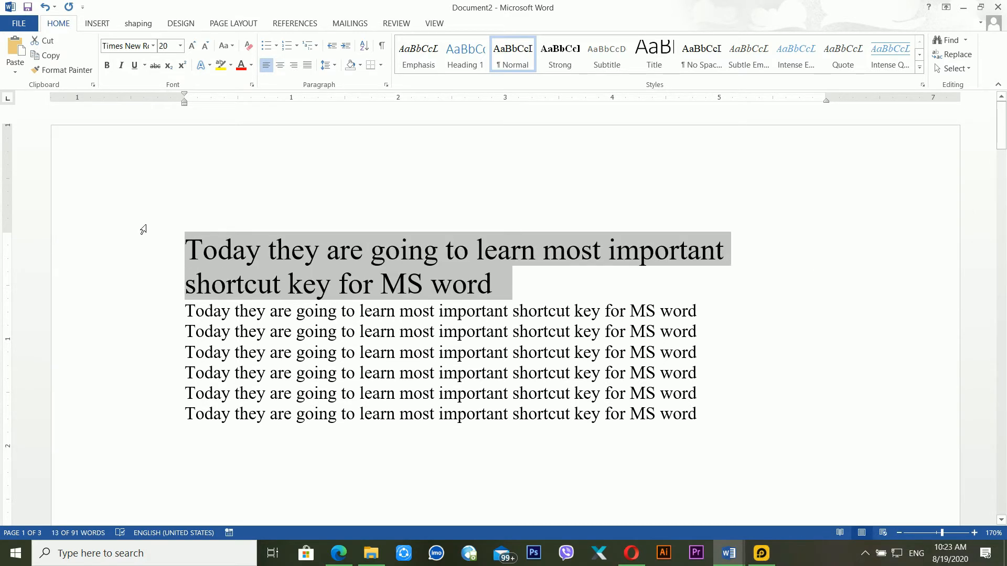
{"action": "key", "text": "ctrl+shift+period"}
{"action": "key", "text": "ctrl+shift+period"}
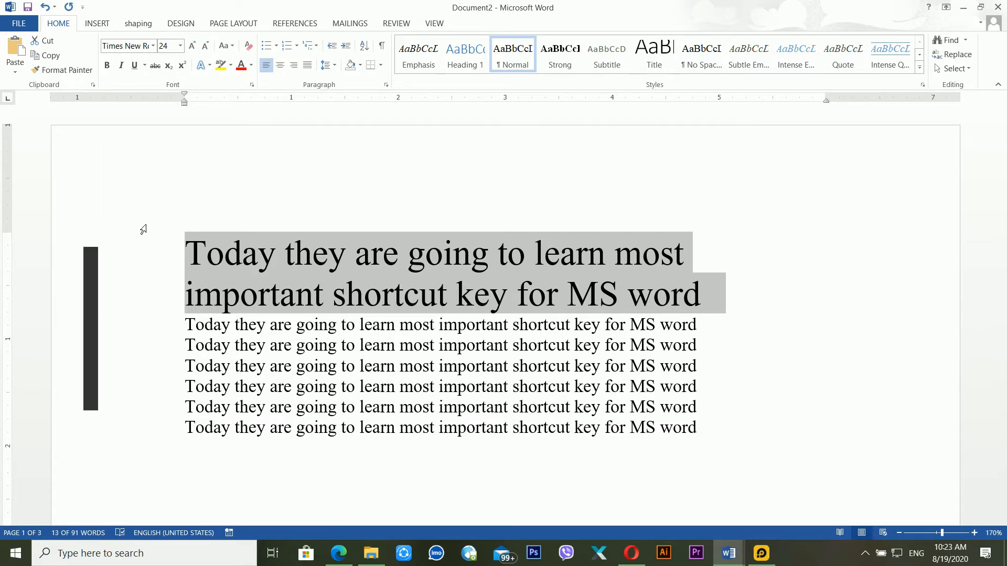
Reduce the selected first line's font size to 12 in one-point decrements
{"action": "key", "text": "ctrl+bracketleft"}
{"action": "key", "text": "ctrl+bracketleft"}
{"action": "key", "text": "ctrl+bracketleft"}
{"action": "key", "text": "ctrl+bracketleft"}
{"action": "key", "text": "ctrl+bracketleft"}
{"action": "key", "text": "ctrl+bracketleft"}
{"action": "key", "text": "ctrl+bracketleft"}
{"action": "key", "text": "ctrl+bracketleft"}
{"action": "key", "text": "ctrl+bracketleft"}
{"action": "key", "text": "ctrl+bracketleft"}
{"action": "key", "text": "ctrl+bracketleft"}
{"action": "key", "text": "ctrl+bracketleft"}
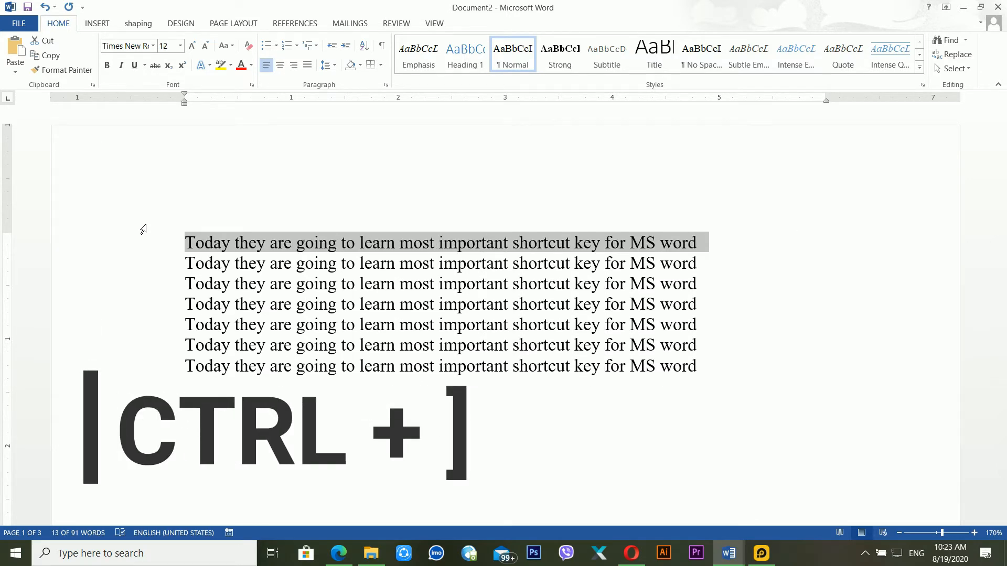
Increase the selected first line's font size to 15 in one-point increments
{"action": "key", "text": "ctrl+bracketright"}
{"action": "key", "text": "ctrl+bracketright"}
{"action": "key", "text": "ctrl+bracketright"}
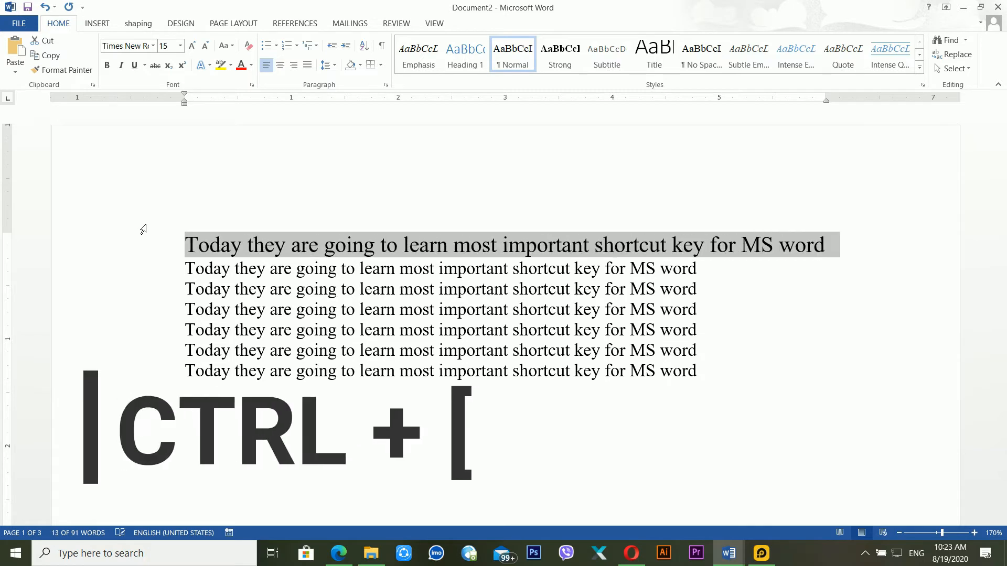
Increase the selected first line's font size to 19 in one-point increments
{"action": "key", "text": "ctrl+bracketright"}
{"action": "key", "text": "ctrl+bracketright"}
{"action": "key", "text": "ctrl+bracketright"}
{"action": "key", "text": "ctrl+bracketright"}
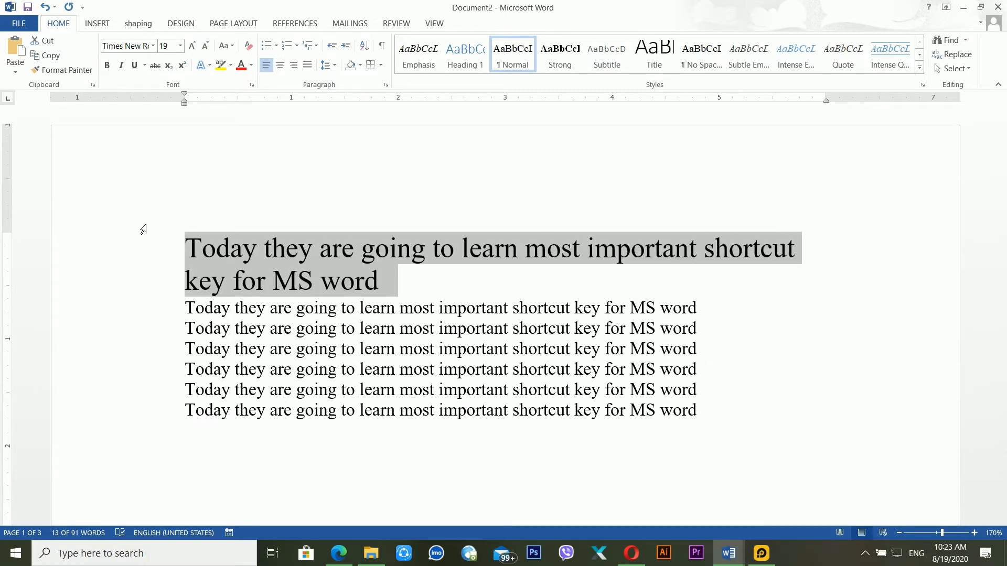
Reduce the selected first line's font size back to 12 in one-point decrements
{"action": "key", "text": "ctrl+bracketleft"}
{"action": "key", "text": "ctrl+bracketleft"}
{"action": "key", "text": "ctrl+bracketleft"}
{"action": "key", "text": "ctrl+bracketleft"}
{"action": "key", "text": "ctrl+bracketleft"}
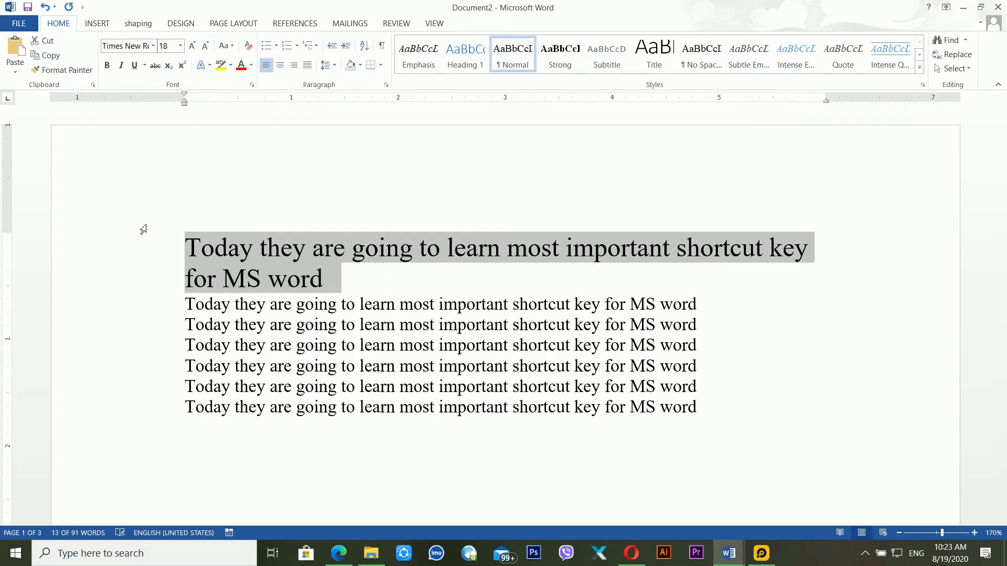
{"action": "key", "text": "ctrl+bracketleft"}
{"action": "key", "text": "ctrl+bracketleft"}
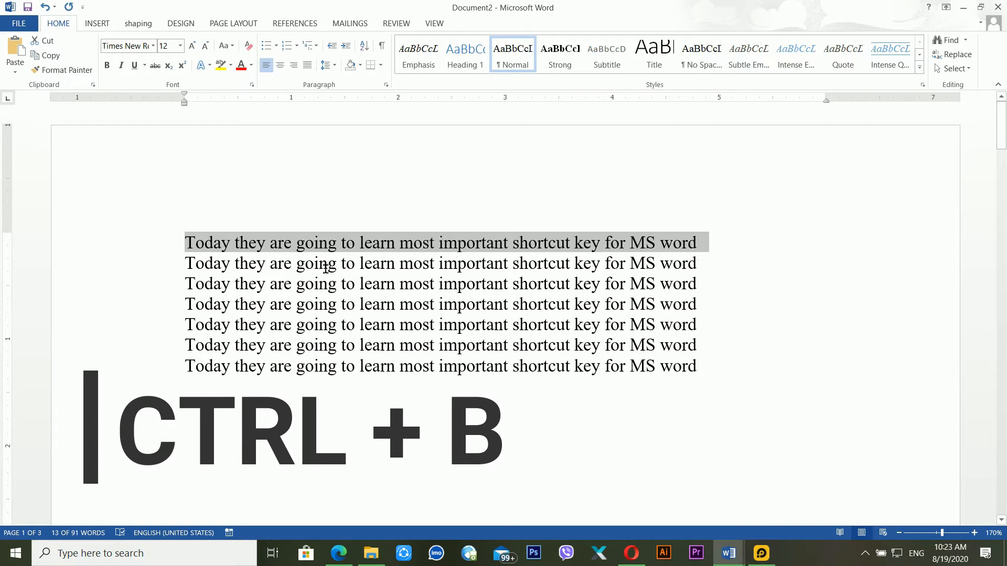
Select the whole document and format all the sentence lines as bold, italic and underlined
{"action": "left_click", "coordinate": [561, 391]}
{"action": "left_click", "coordinate": [663, 371]}
{"action": "left_click", "coordinate": [700, 376]}
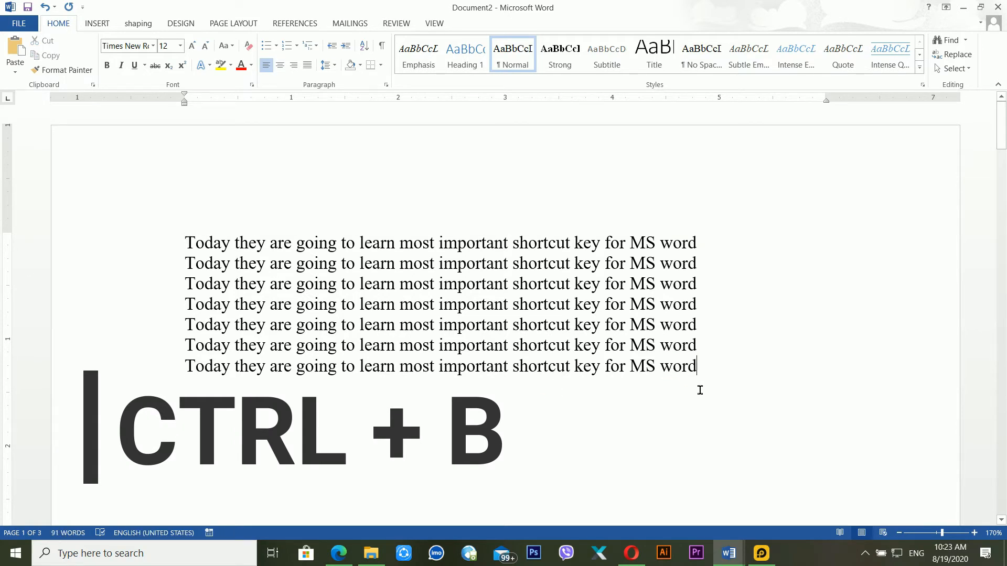
{"action": "key", "text": "ctrl+a"}
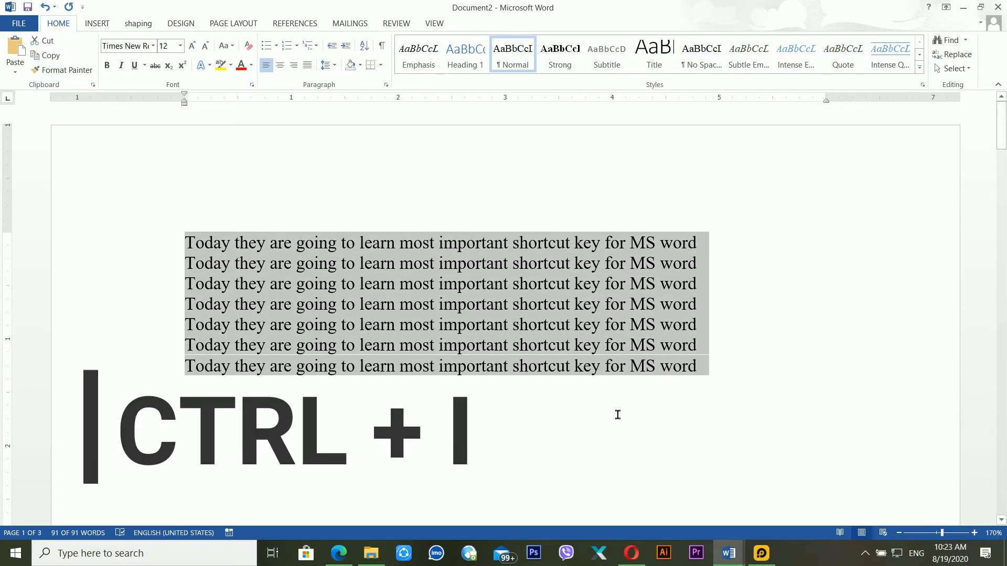
{"action": "key", "text": "ctrl+b"}
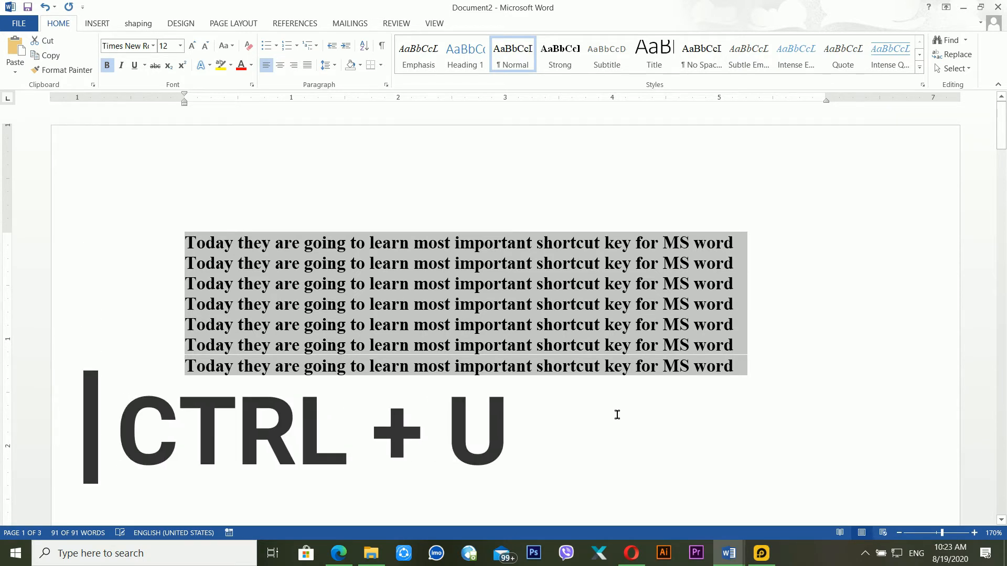
{"action": "key", "text": "ctrl+i"}
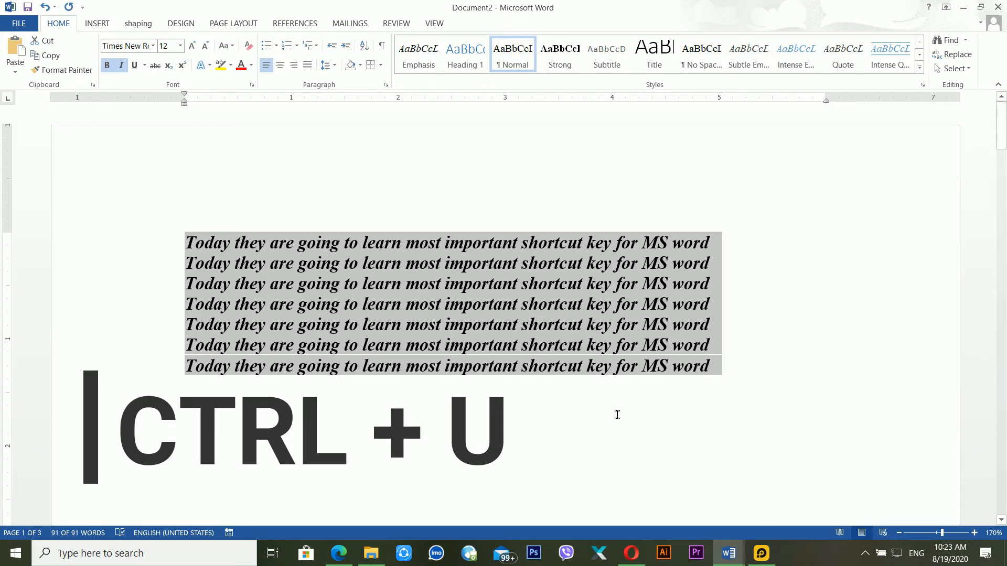
{"action": "key", "text": "ctrl+u"}
{"action": "left_click", "coordinate": [631, 417]}
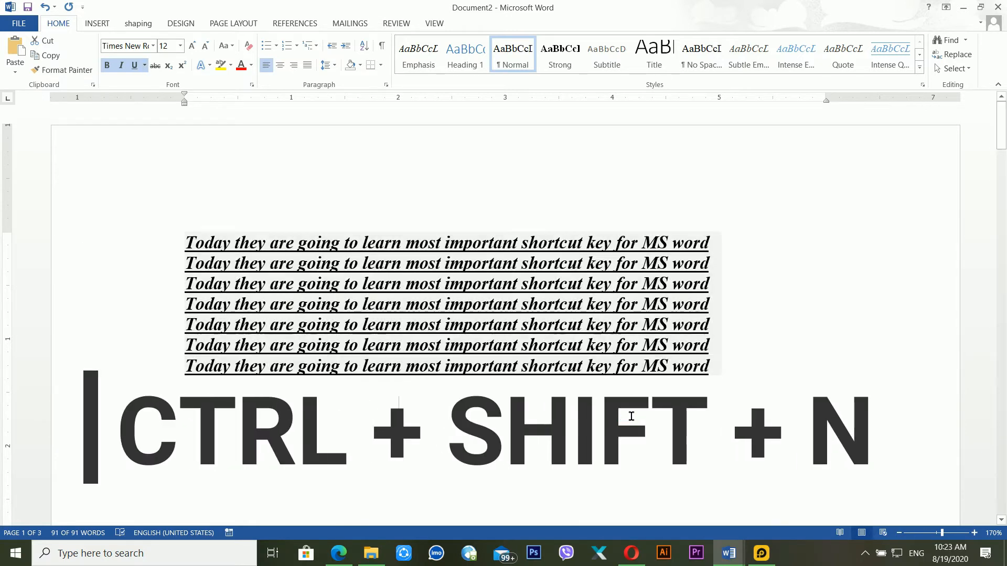
Select all seven sentence lines and reset them to the Normal style
{"action": "key", "text": "shift+Up"}
{"action": "key", "text": "shift+Up"}
{"action": "key", "text": "shift+Up"}
{"action": "key", "text": "shift+Up"}
{"action": "key", "text": "shift+Up"}
{"action": "key", "text": "shift+Up"}
{"action": "key", "text": "shift+Up"}
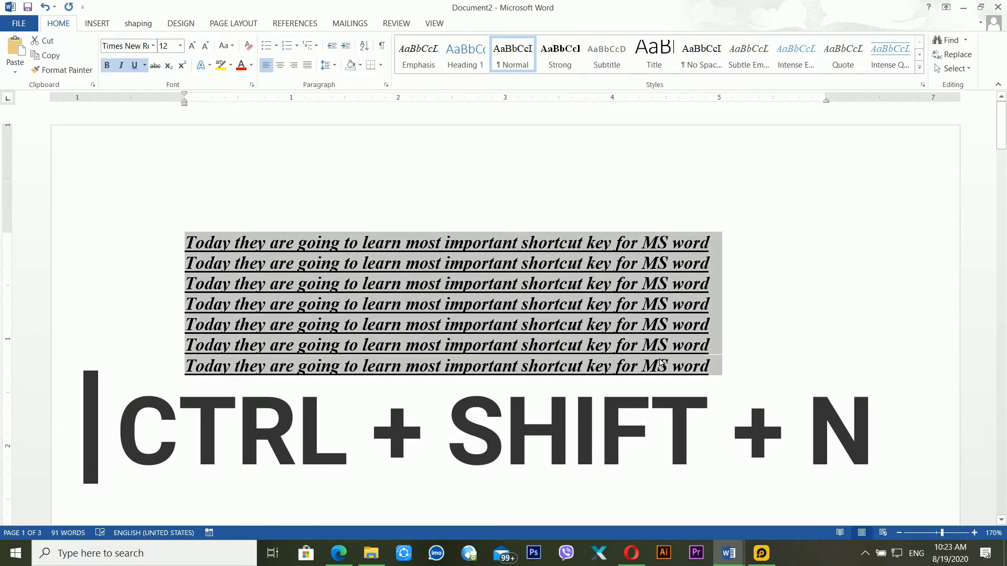
{"action": "key", "text": "ctrl+shift+n"}
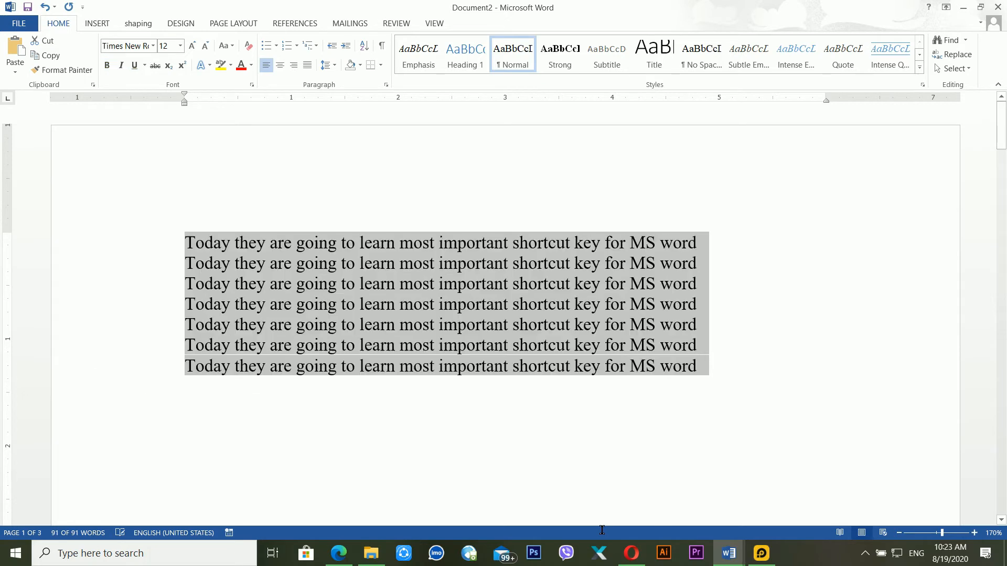
Select all seven sentence lines again and make them bold
{"action": "left_click", "coordinate": [601, 375]}
{"action": "left_click_drag", "start_coordinate": [740, 375], "coordinate": [135, 196]}
{"action": "left_click", "coordinate": [543, 371]}
{"action": "left_click_drag", "start_coordinate": [709, 375], "coordinate": [123, 202]}
{"action": "key", "text": "ctrl+b"}
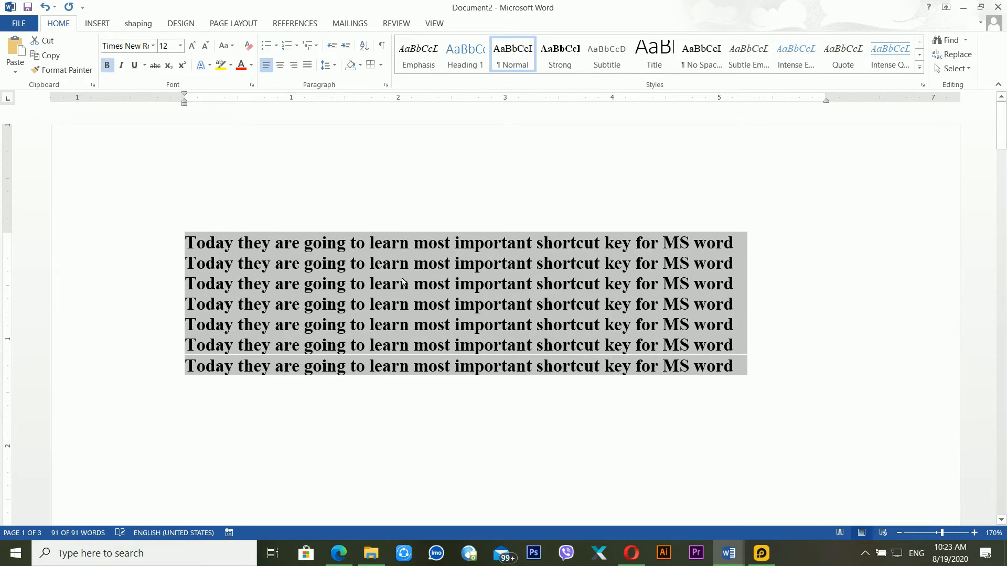
Select only the first sentence line and format it as all capitals
{"action": "left_click", "coordinate": [450, 284]}
{"action": "left_click", "coordinate": [107, 234]}
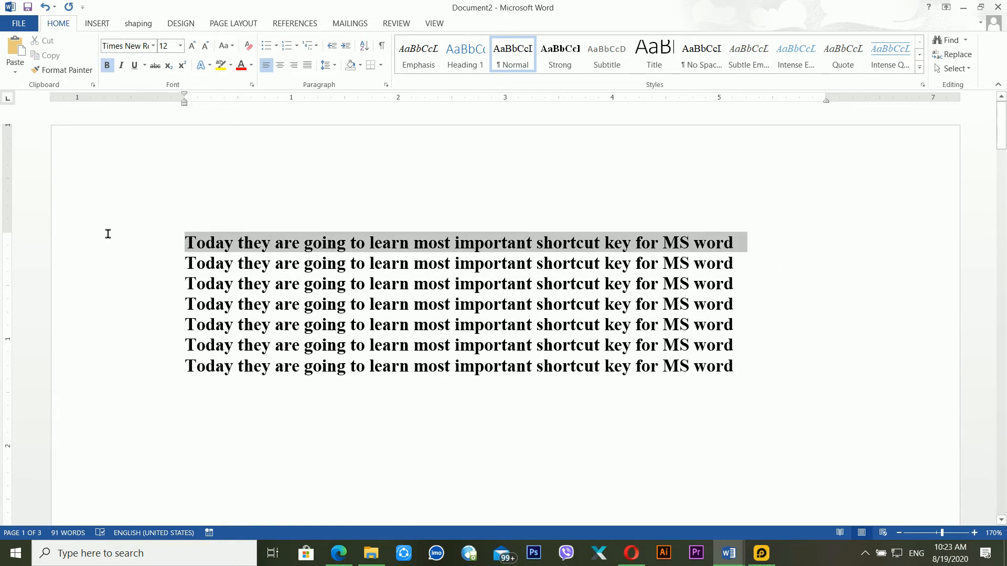
{"action": "left_click", "coordinate": [721, 408]}
{"action": "left_click", "coordinate": [599, 244]}
{"action": "left_click_drag", "start_coordinate": [760, 250], "coordinate": [7, 228]}
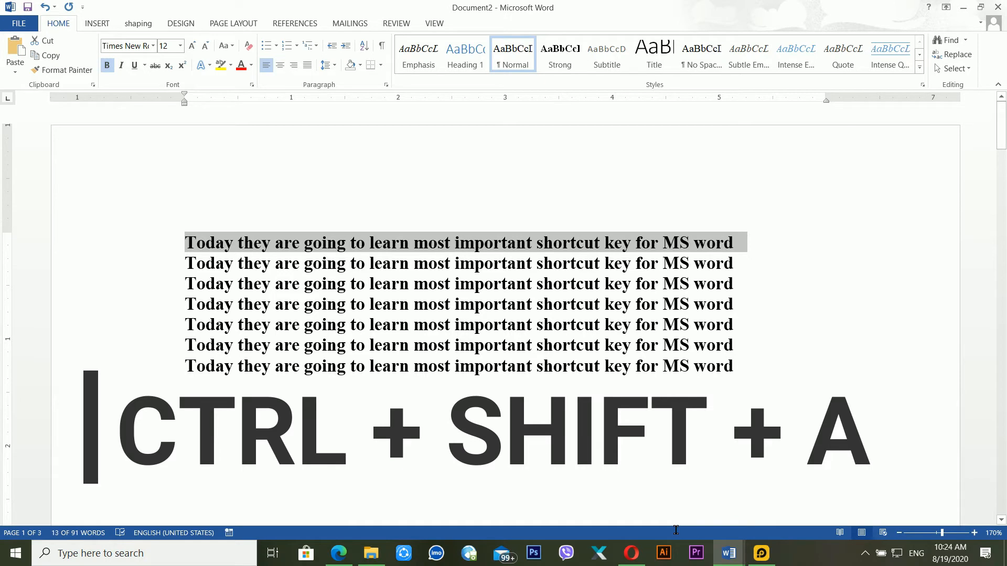
{"action": "key", "text": "ctrl+shift+a"}
Select all the sentence lines and clear their character formatting, including the bold and all capitals
{"action": "left_click", "coordinate": [396, 283]}
{"action": "left_click_drag", "start_coordinate": [385, 265], "coordinate": [185, 243]}
{"action": "left_click", "coordinate": [396, 402]}
{"action": "left_click_drag", "start_coordinate": [757, 392], "coordinate": [22, 187]}
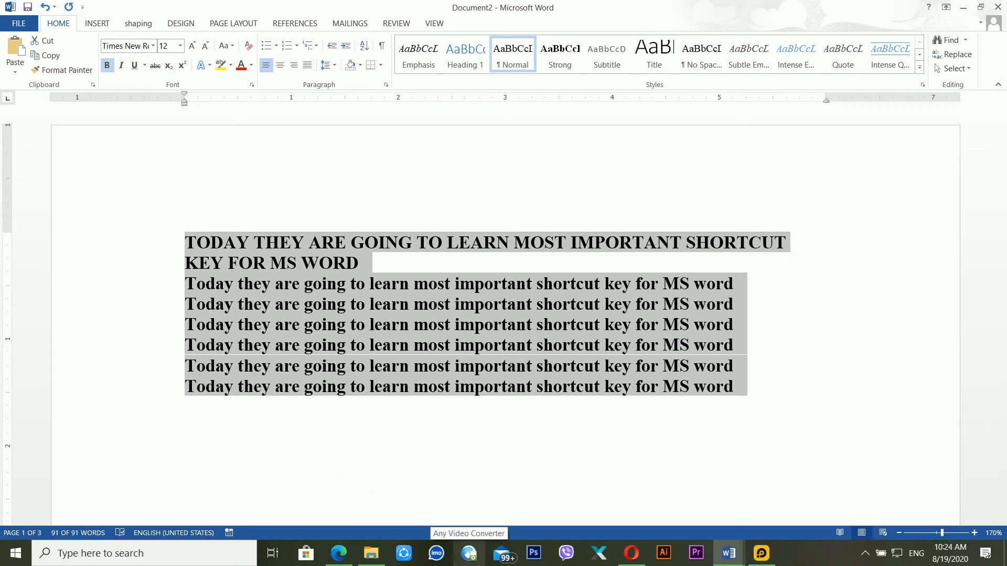
{"action": "key", "text": "ctrl+space"}
{"action": "left_click", "coordinate": [706, 380]}
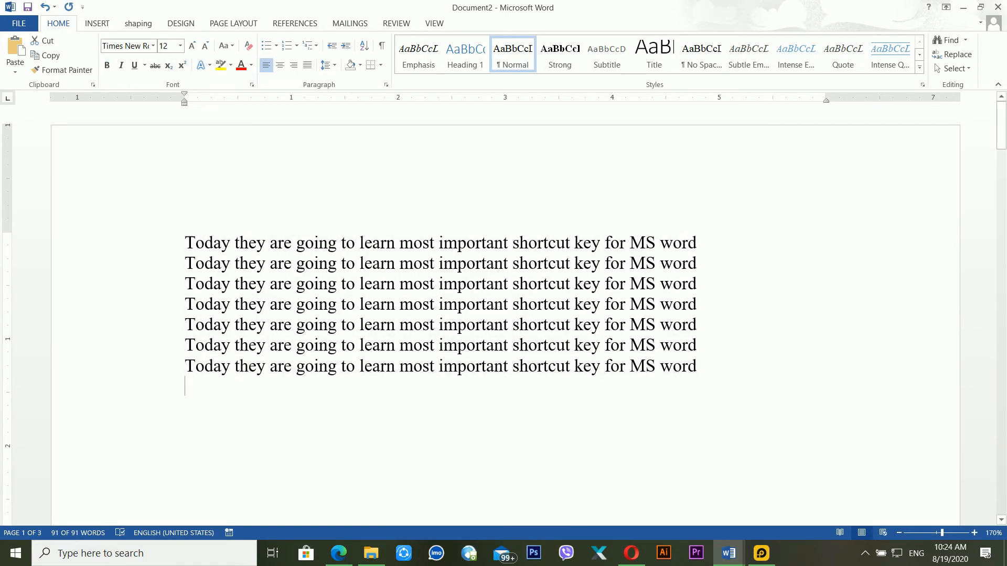
{"action": "double_click", "coordinate": [698, 376]}
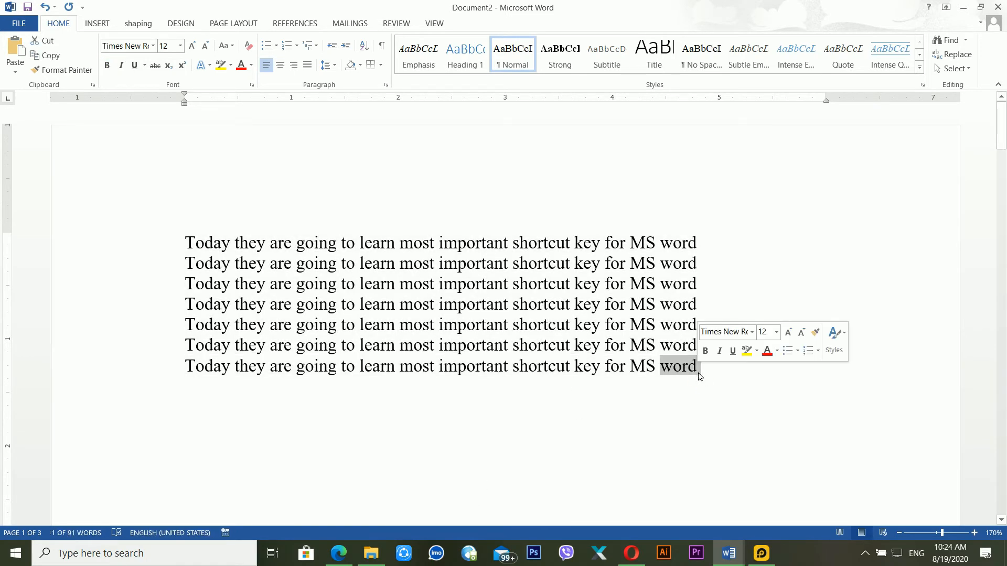
{"action": "left_click", "coordinate": [713, 400]}
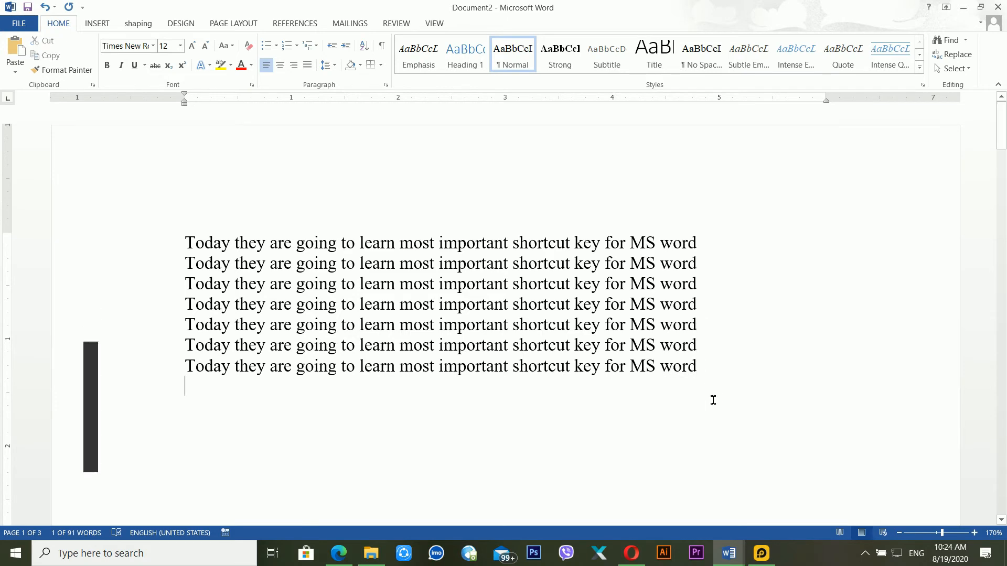
{"action": "key", "text": "ctrl+a"}
{"action": "left_click", "coordinate": [533, 456]}
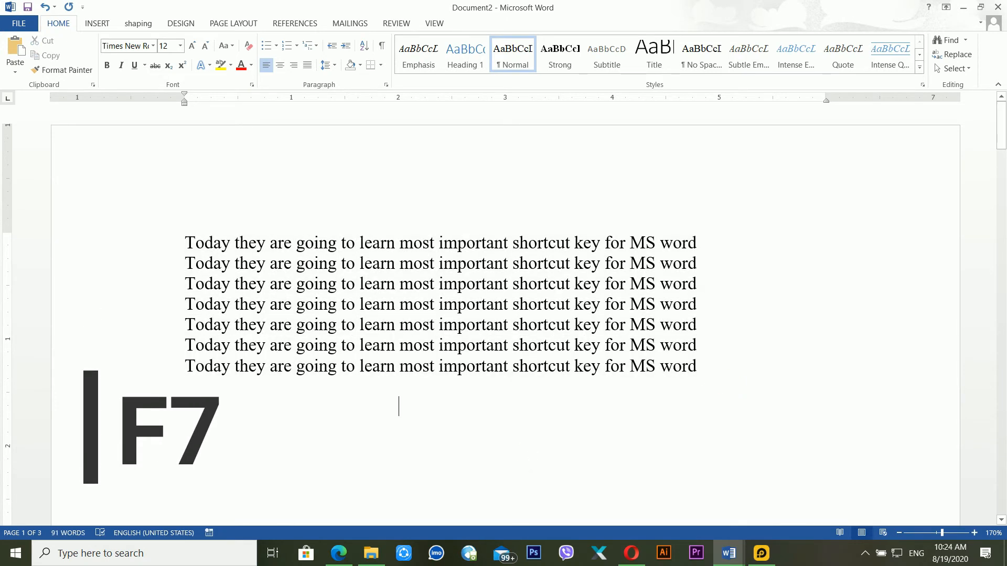
{"action": "left_click", "coordinate": [429, 367]}
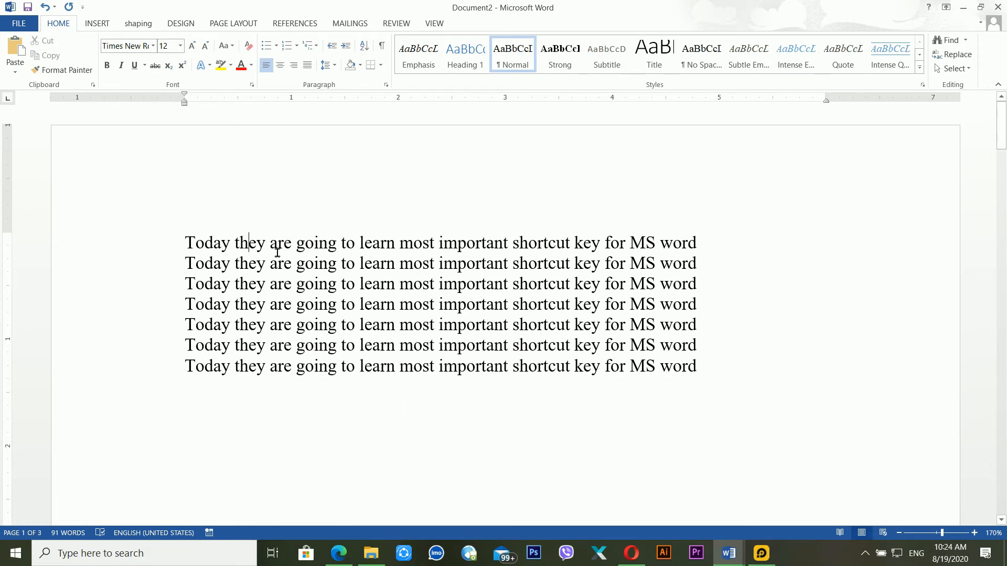
Misspell "are" in the first sentence line as "ar" by deleting its final letter
{"action": "left_click_drag", "start_coordinate": [299, 249], "coordinate": [289, 253]}
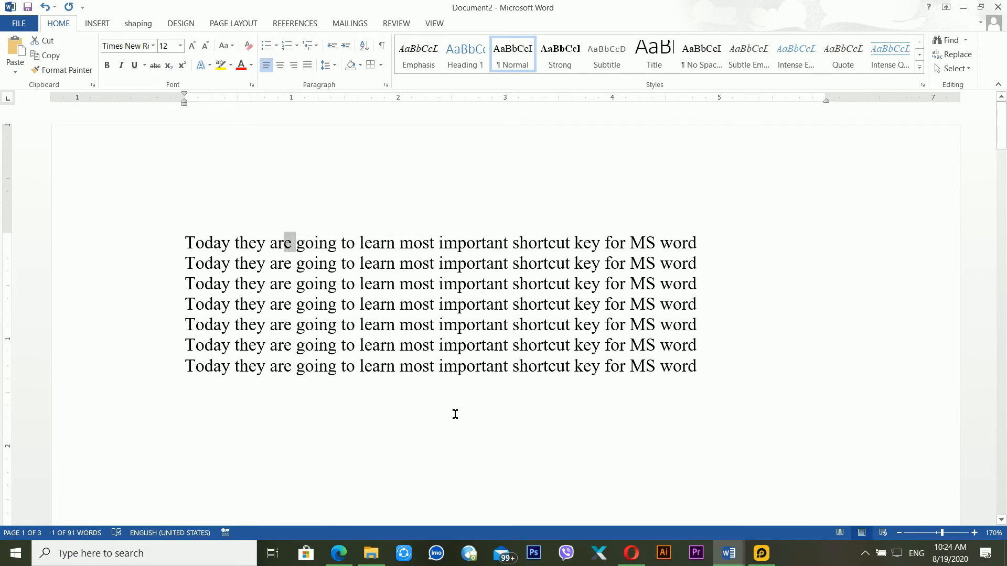
{"action": "key", "text": "Delete"}
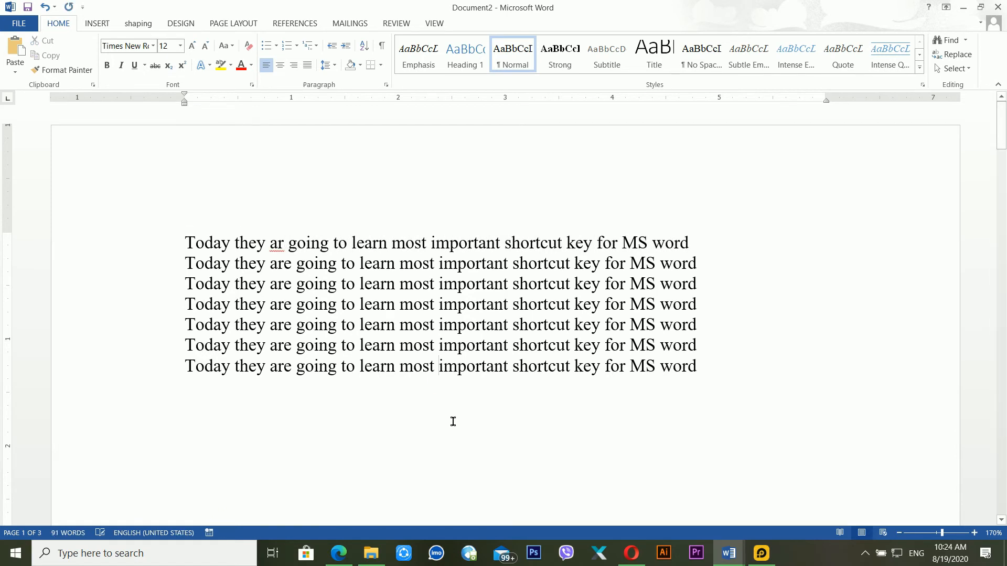
{"action": "left_click", "coordinate": [488, 285]}
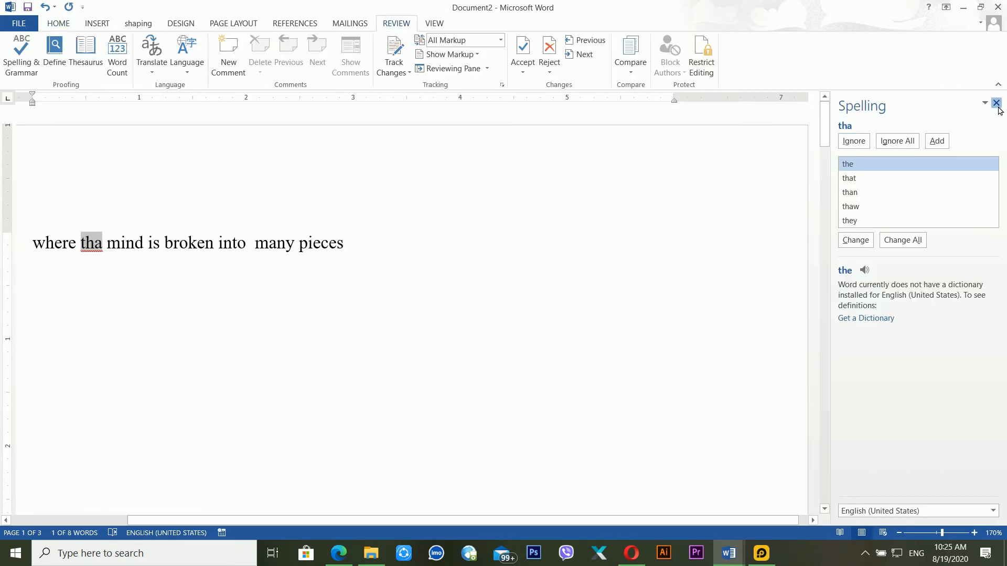
Close the Spelling pane and place the cursor in the empty space after "many pieces"
{"action": "left_click", "coordinate": [996, 103]}
{"action": "left_click", "coordinate": [561, 259]}
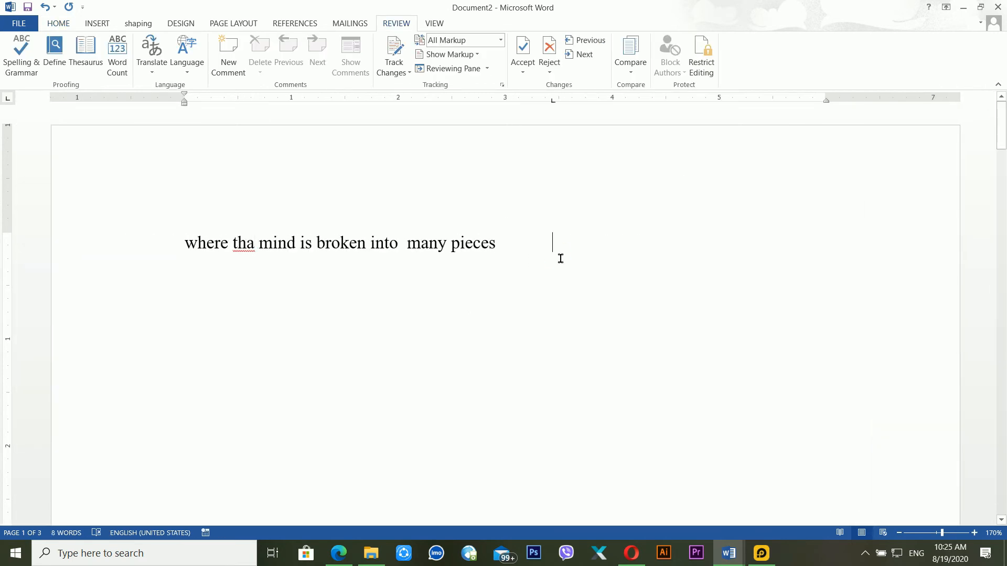